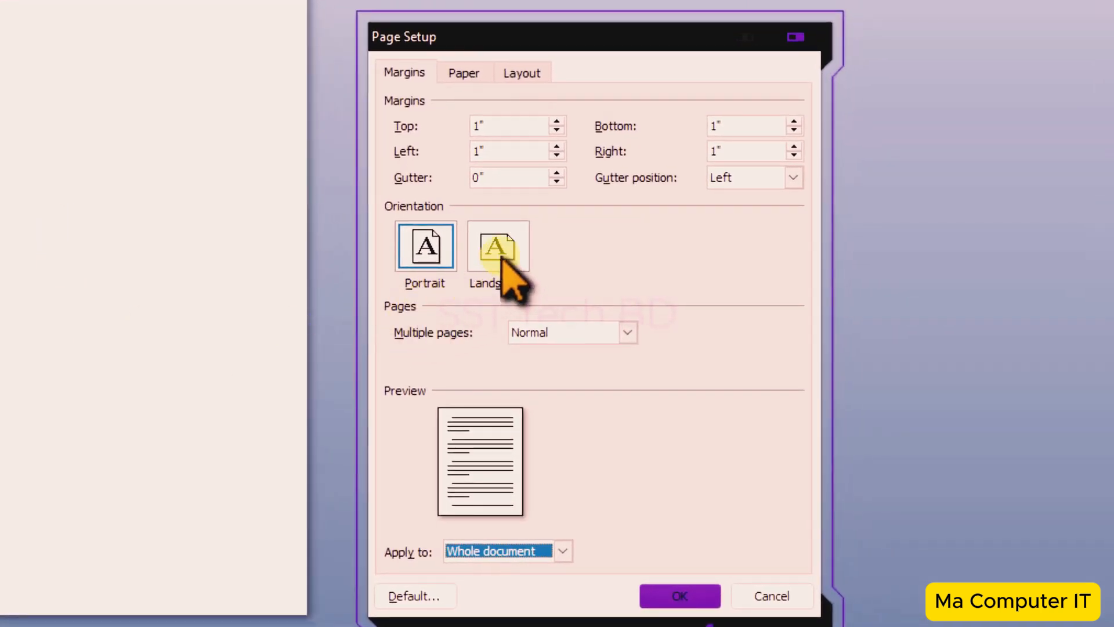
# - Set landscape orientation with a 0.5 inch top margin and 0.4 inch bottom, left and right margins
pyautogui.click(499, 246)
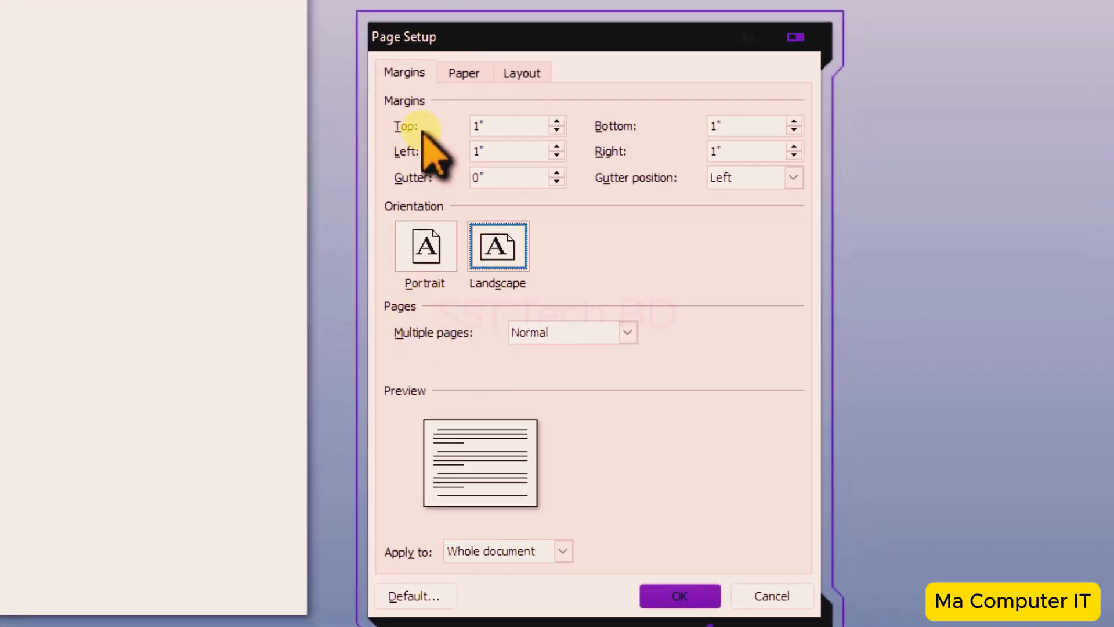
pyautogui.click(557, 130)
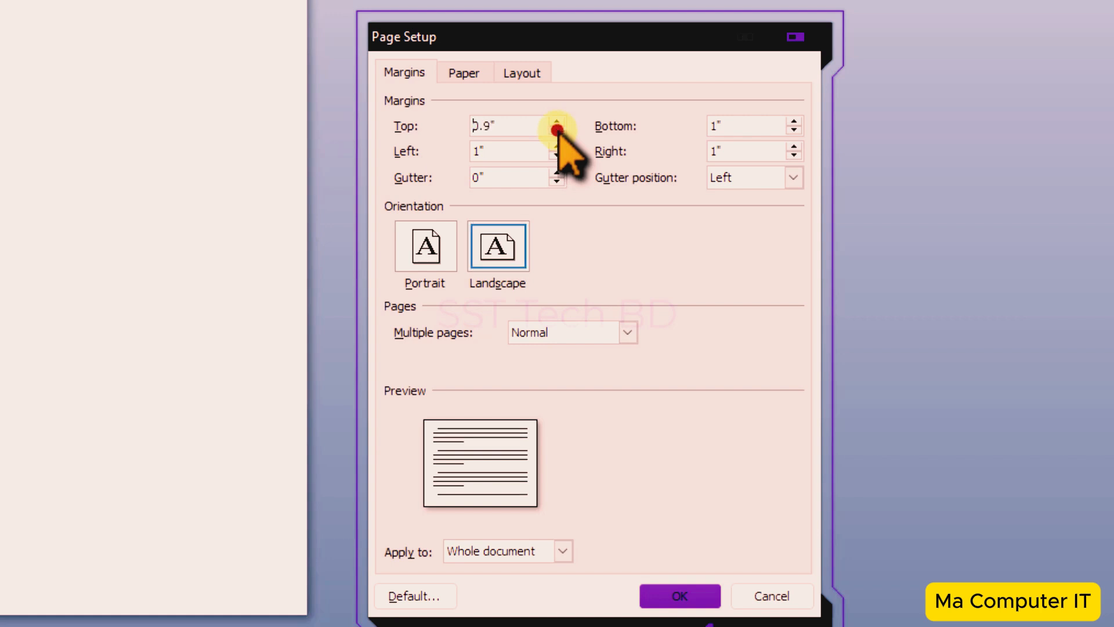
pyautogui.click(557, 130)
pyautogui.click(557, 130)
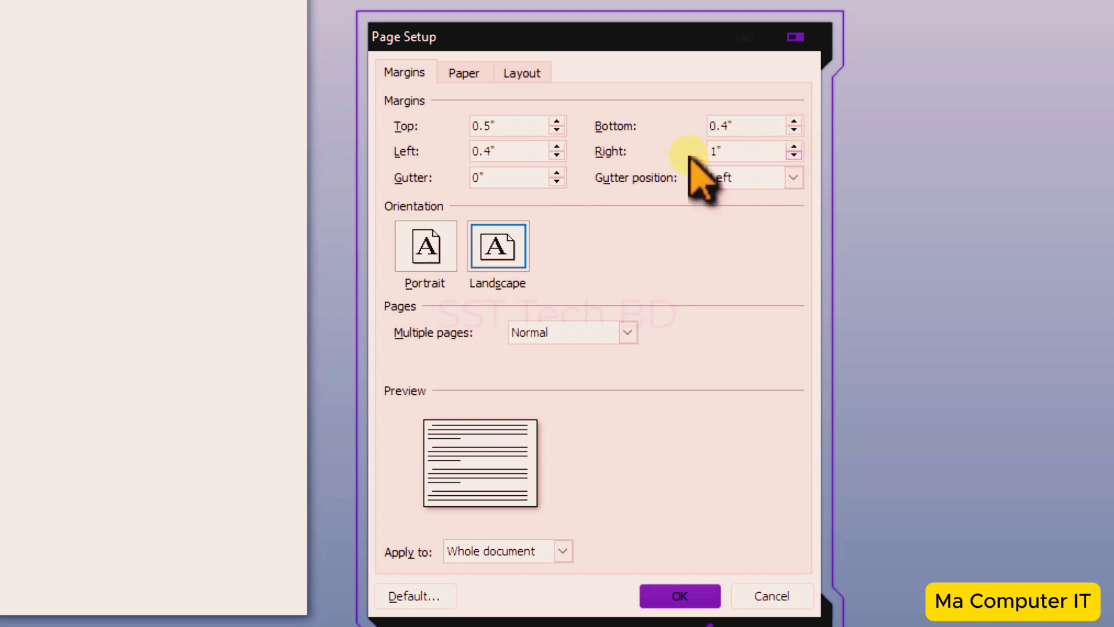
pyautogui.click(794, 156)
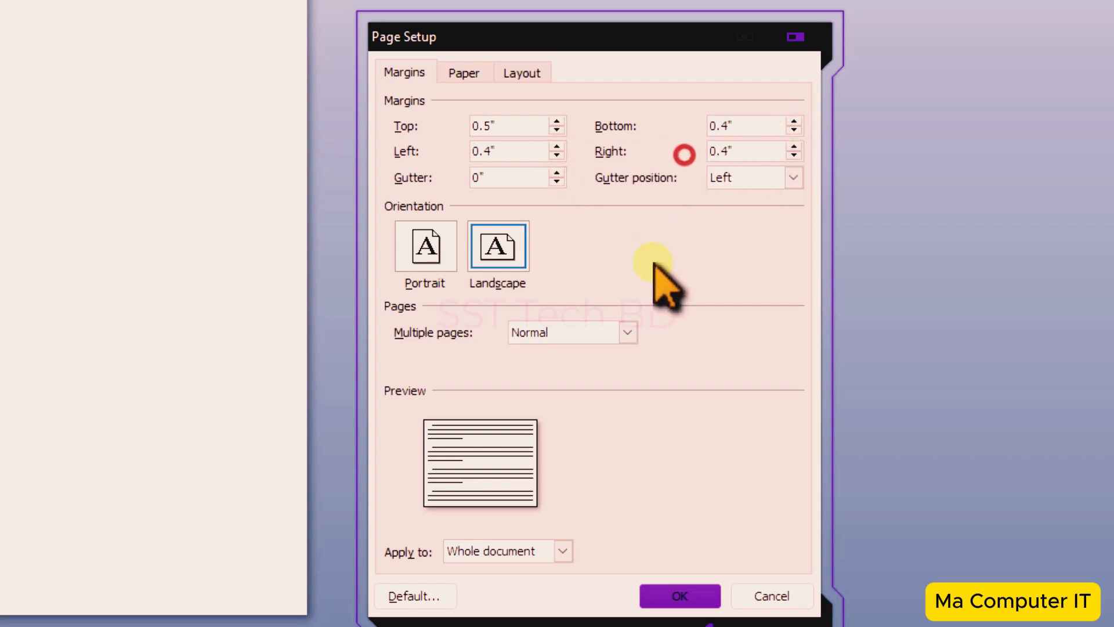
# - Set the paper size to A4 210 x 297 mm and apply the page setup
pyautogui.click(467, 73)
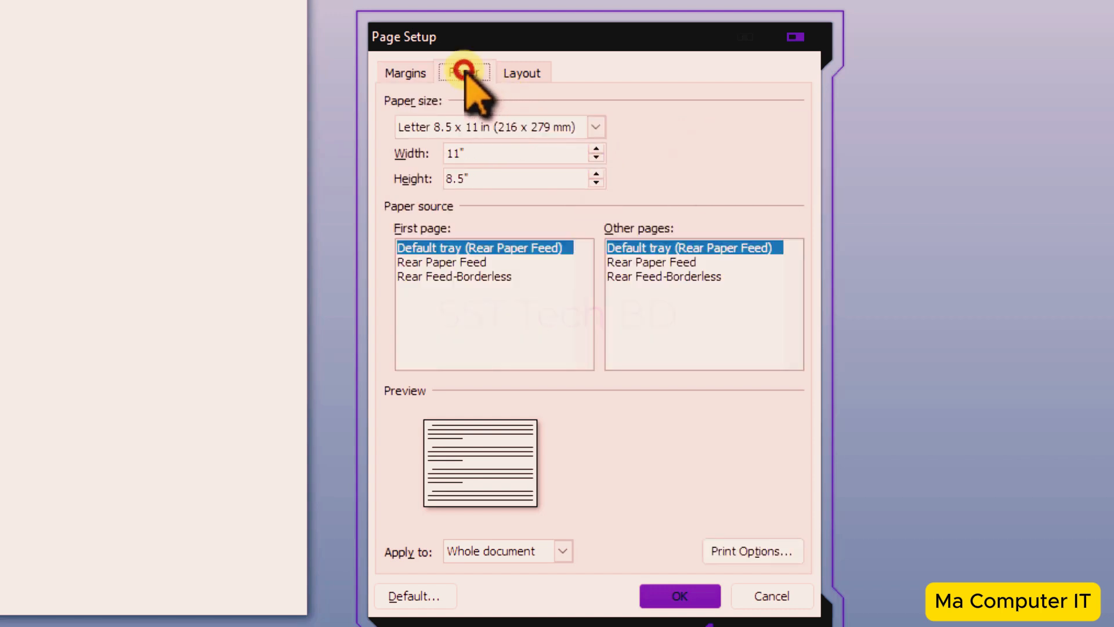
pyautogui.click(596, 127)
pyautogui.click(597, 179)
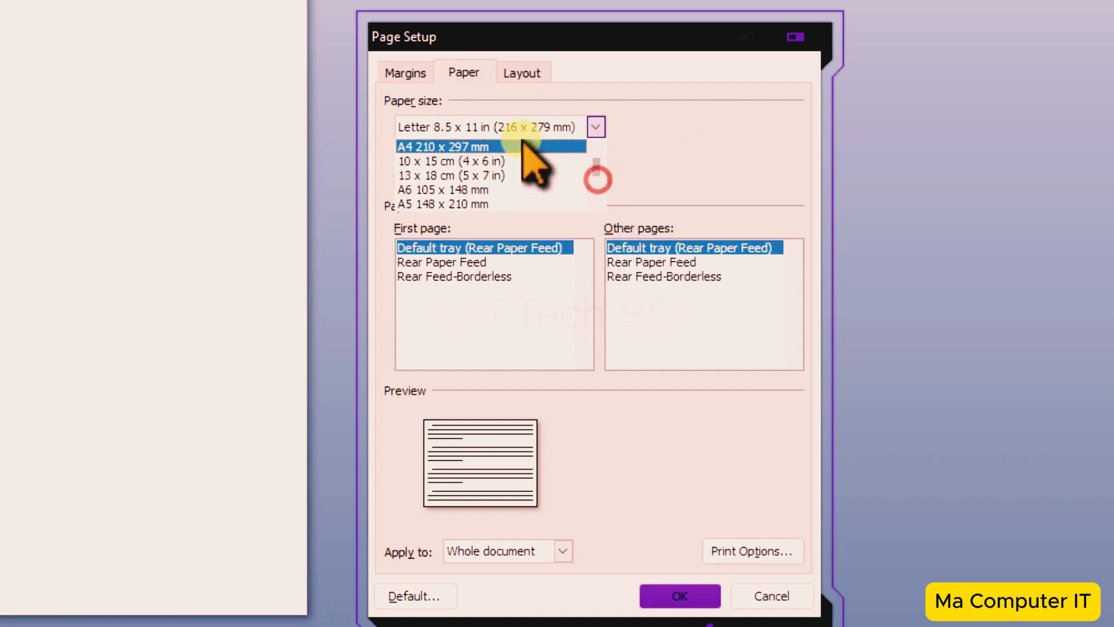
pyautogui.click(452, 147)
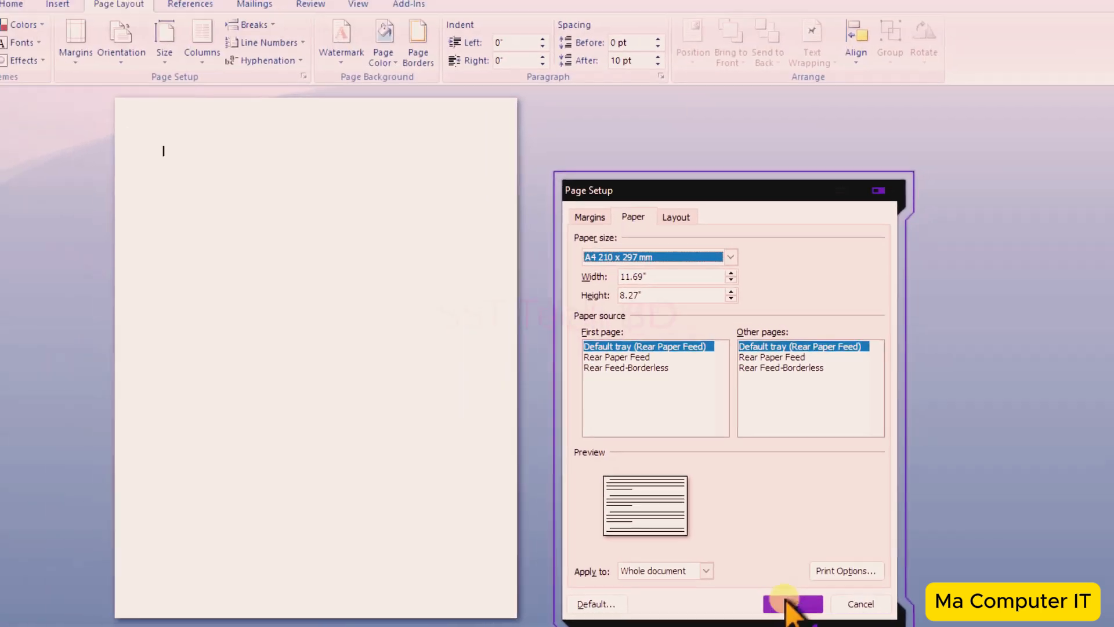
pyautogui.click(790, 603)
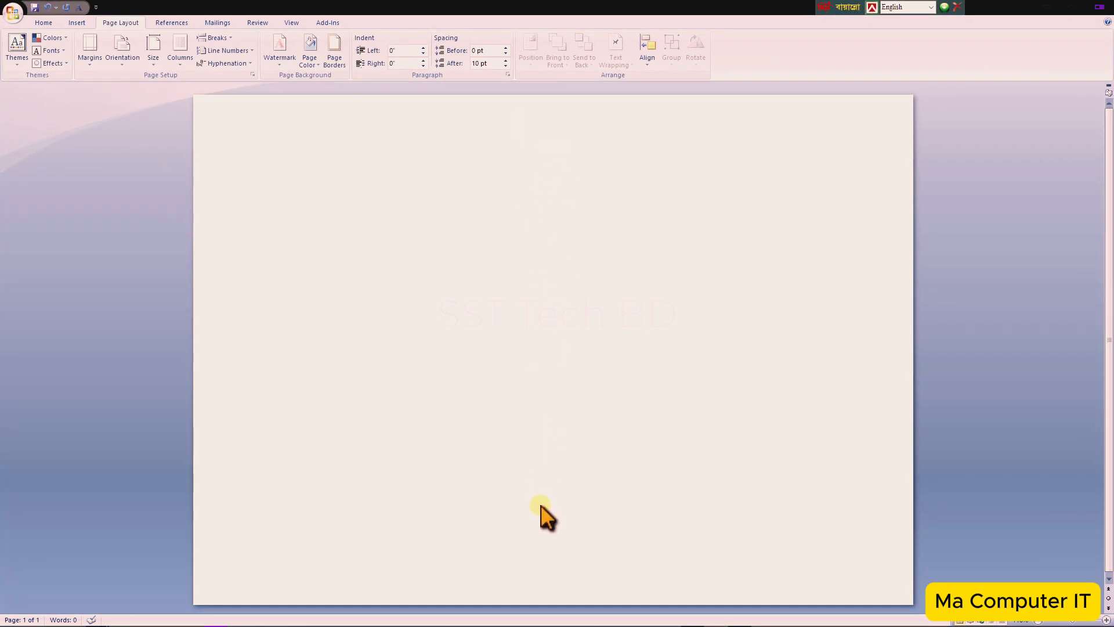
# - Split the document into two columns
pyautogui.click(601, 149)
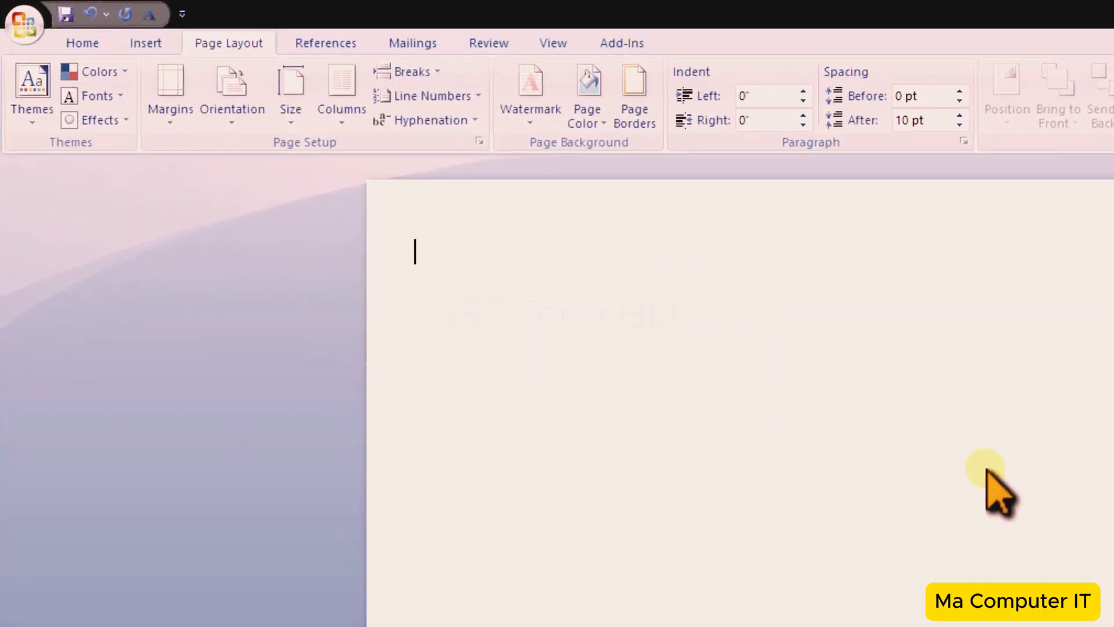
pyautogui.click(341, 111)
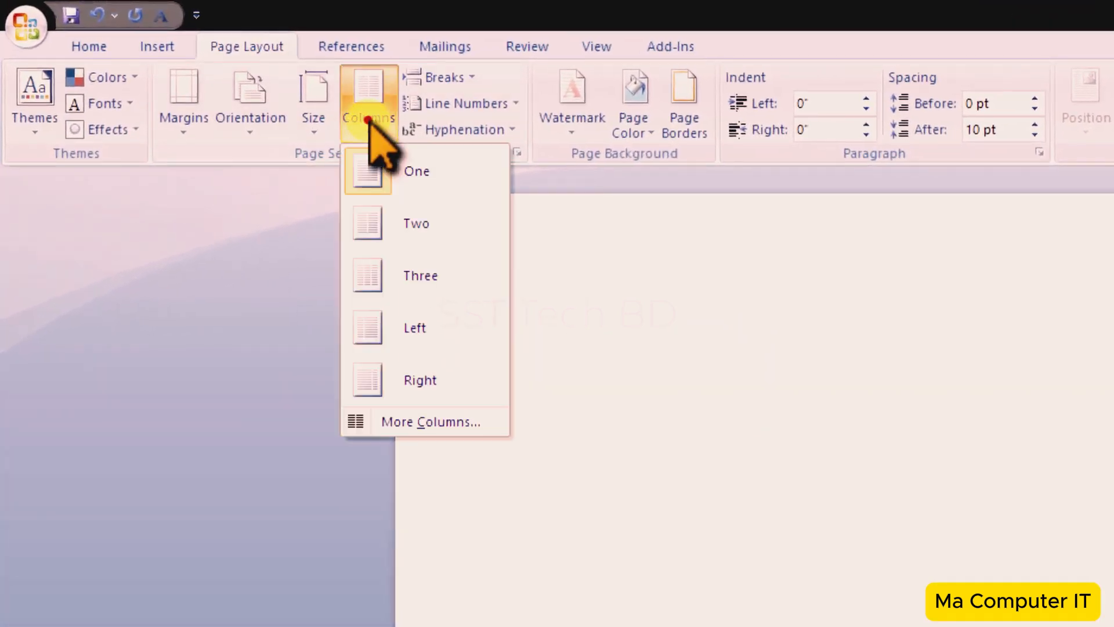
pyautogui.click(400, 224)
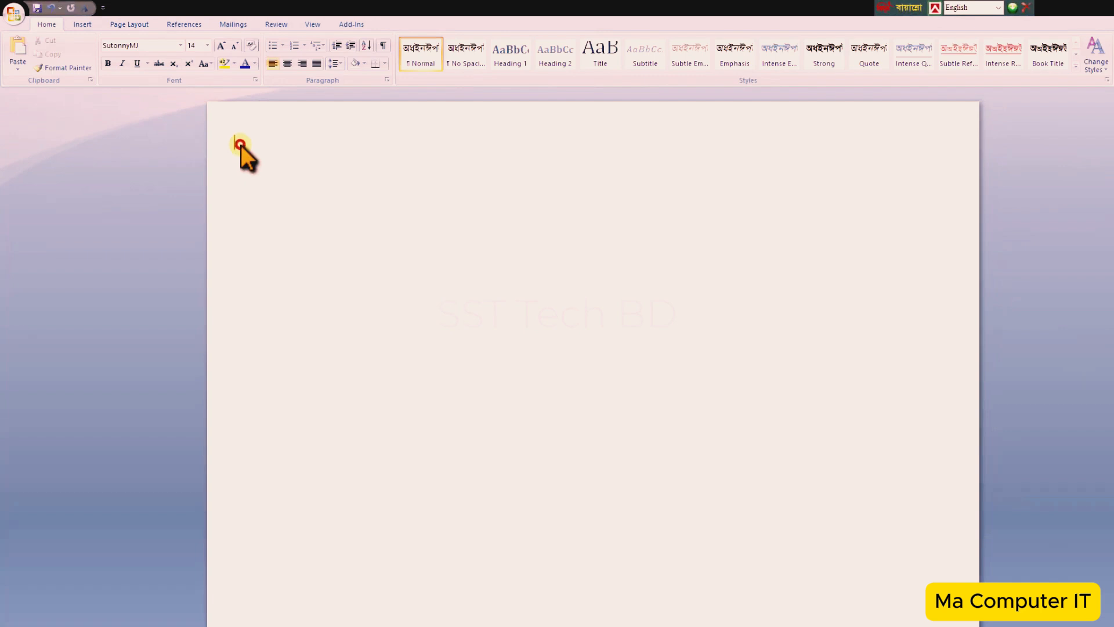
# - Turn on Show text boundaries in Word Options' advanced settings
pyautogui.click(241, 144)
pyautogui.click(725, 166)
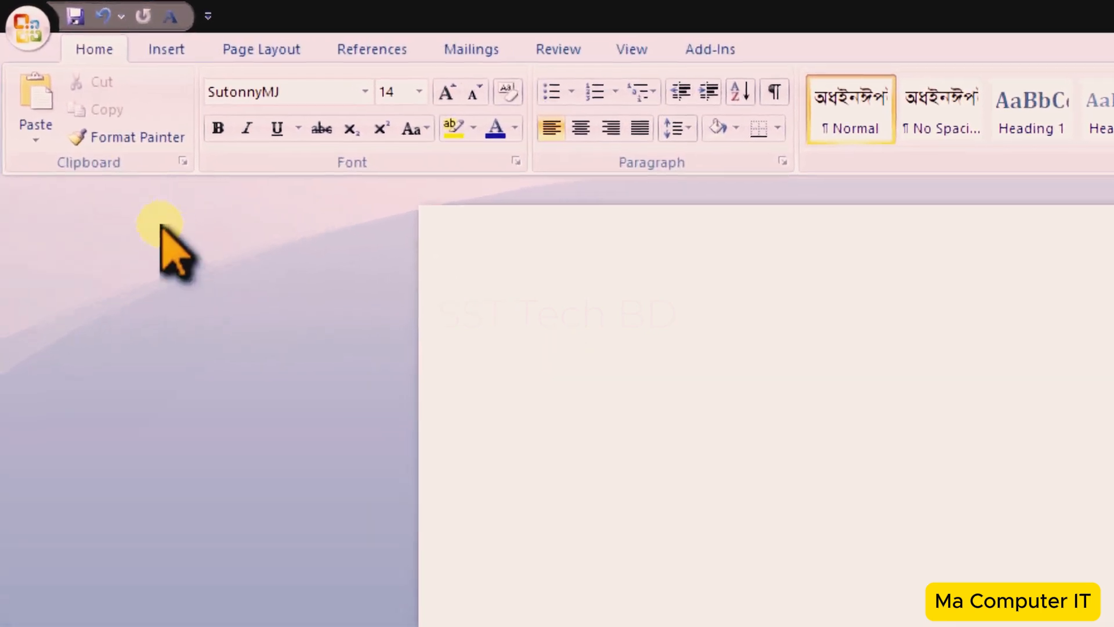
pyautogui.click(26, 35)
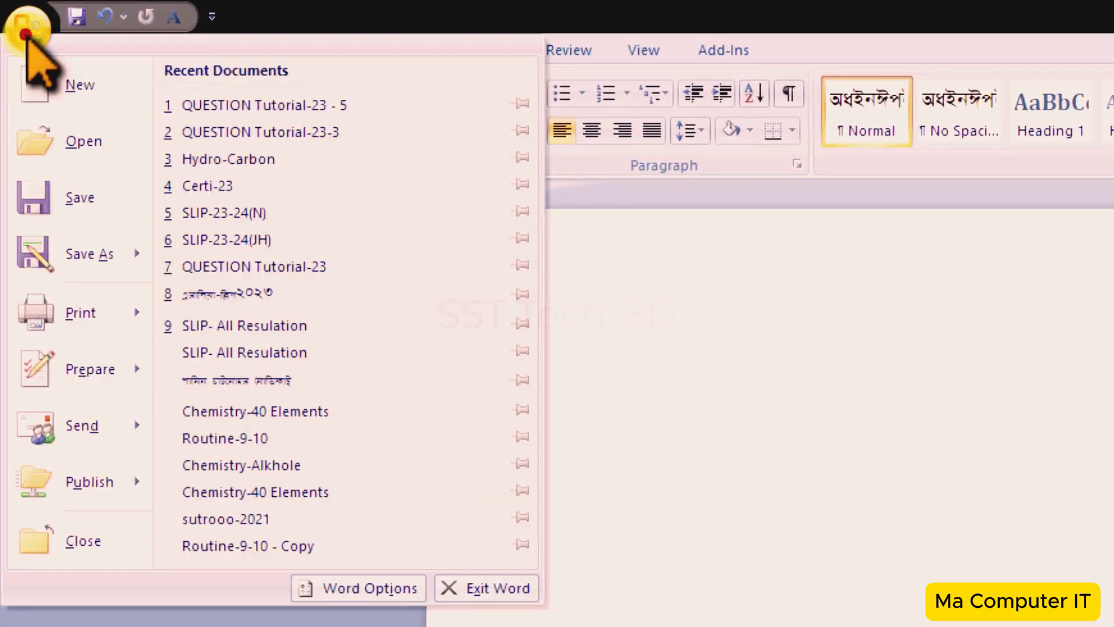
pyautogui.click(366, 591)
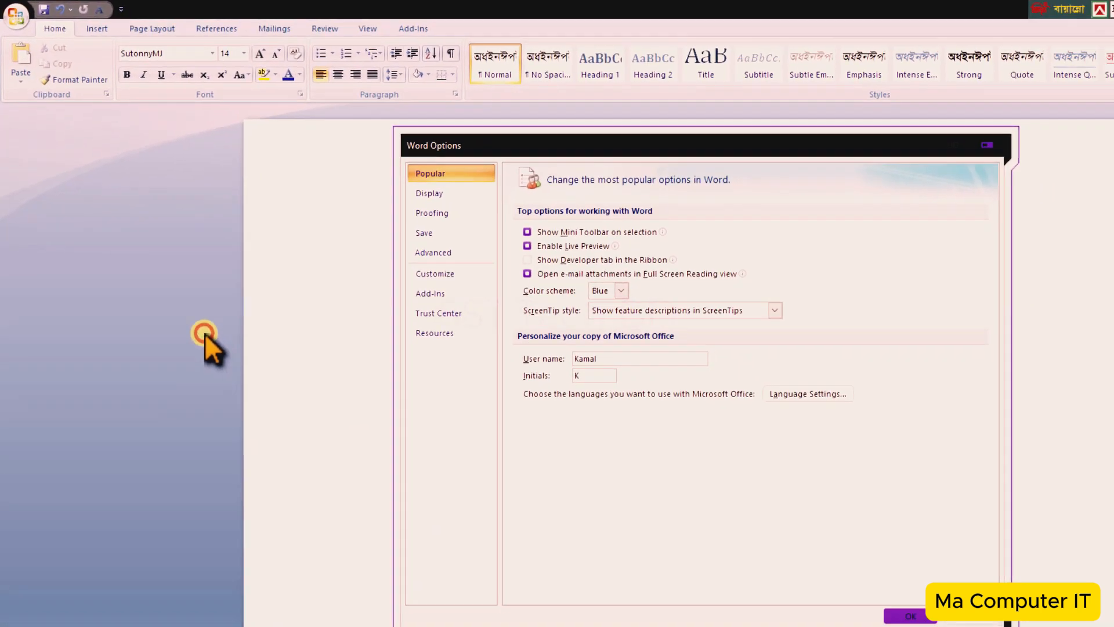
pyautogui.click(431, 253)
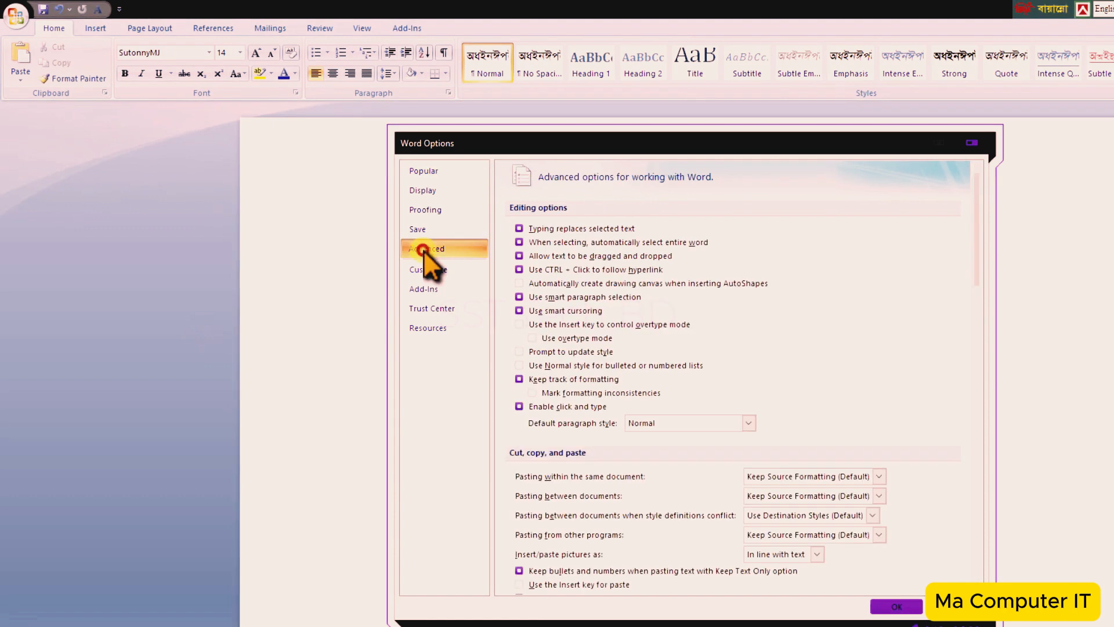
pyautogui.scroll(-2, 577, 528)
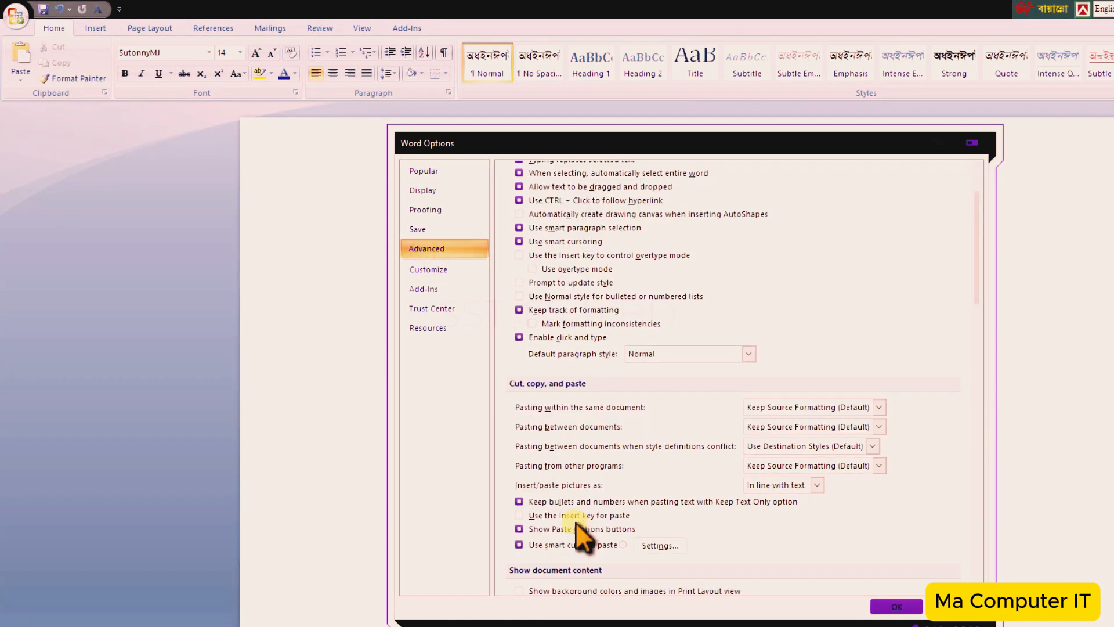
pyautogui.scroll(-2, 576, 520)
pyautogui.click(576, 525)
pyautogui.scroll(-1, 575, 524)
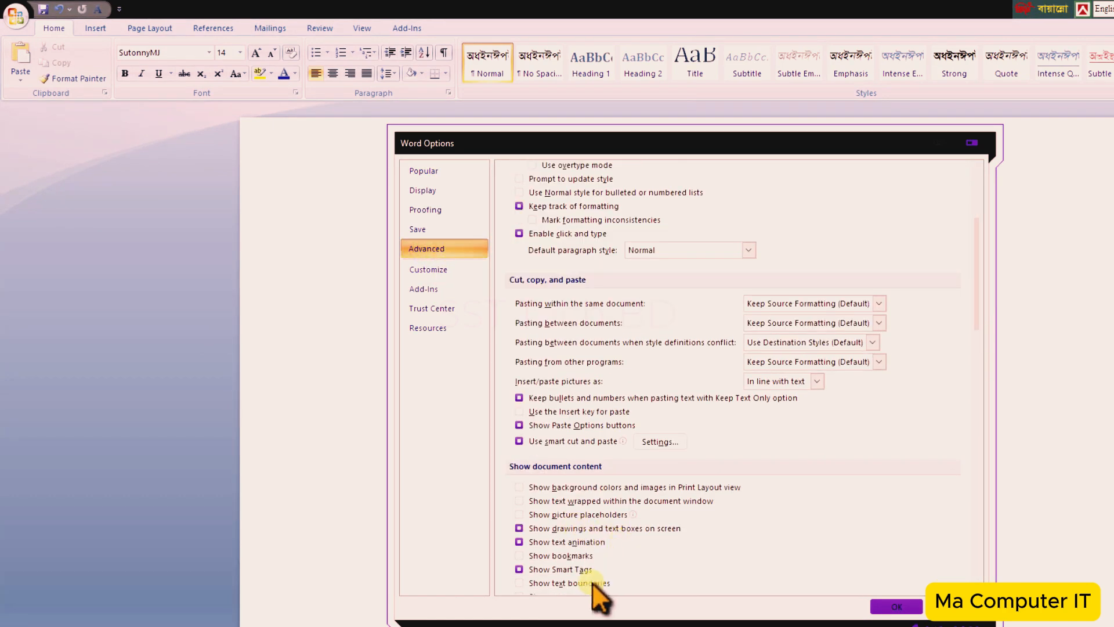
pyautogui.scroll(-3, 574, 522)
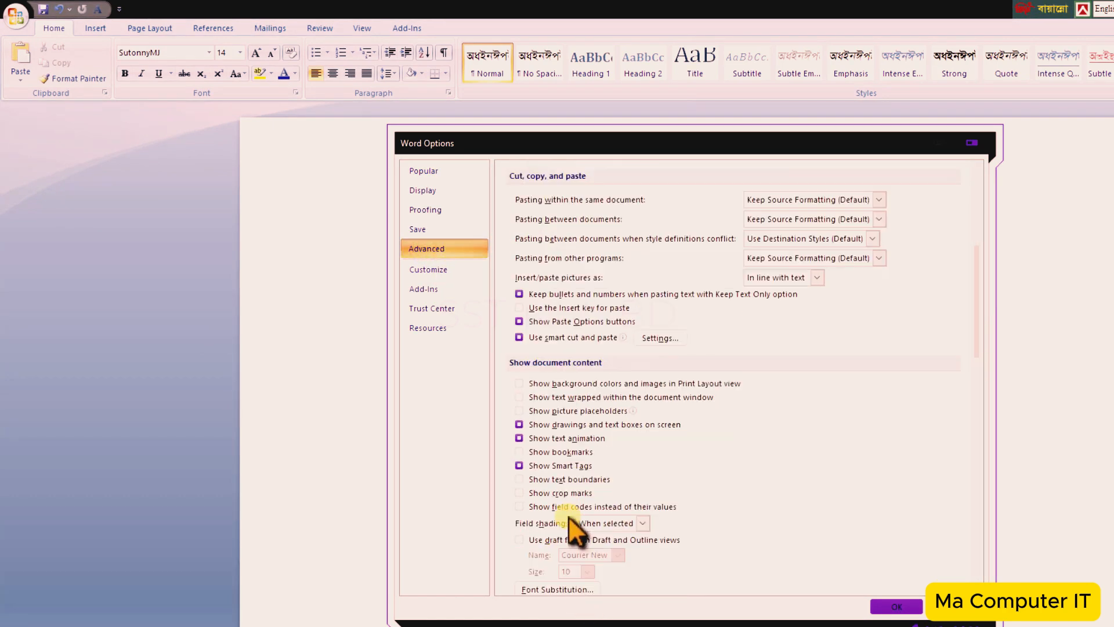
pyautogui.click(518, 480)
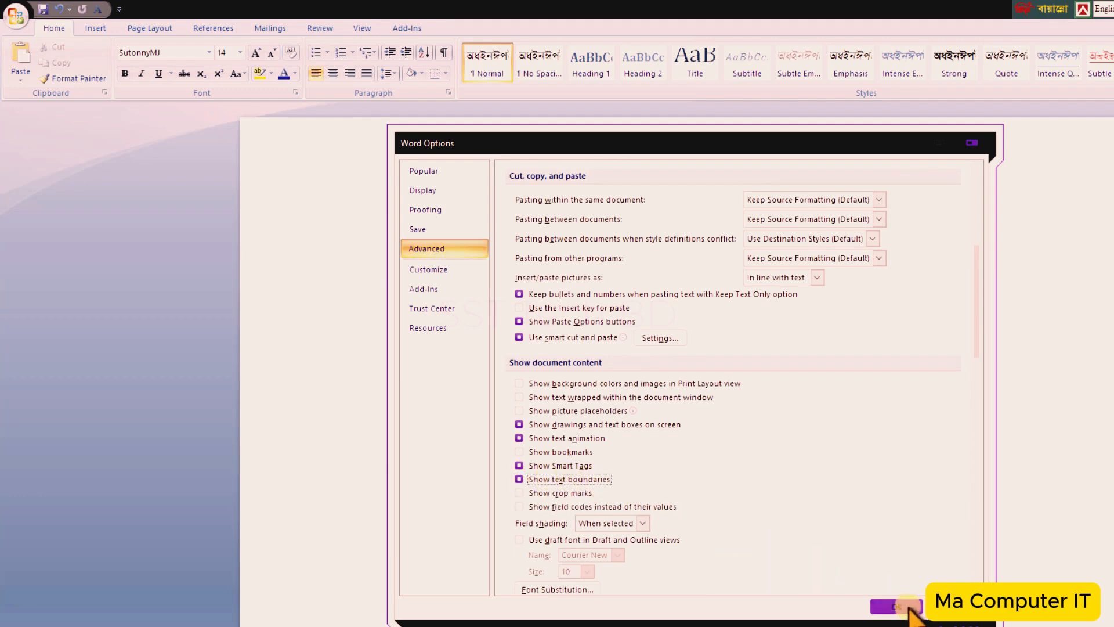
pyautogui.click(905, 606)
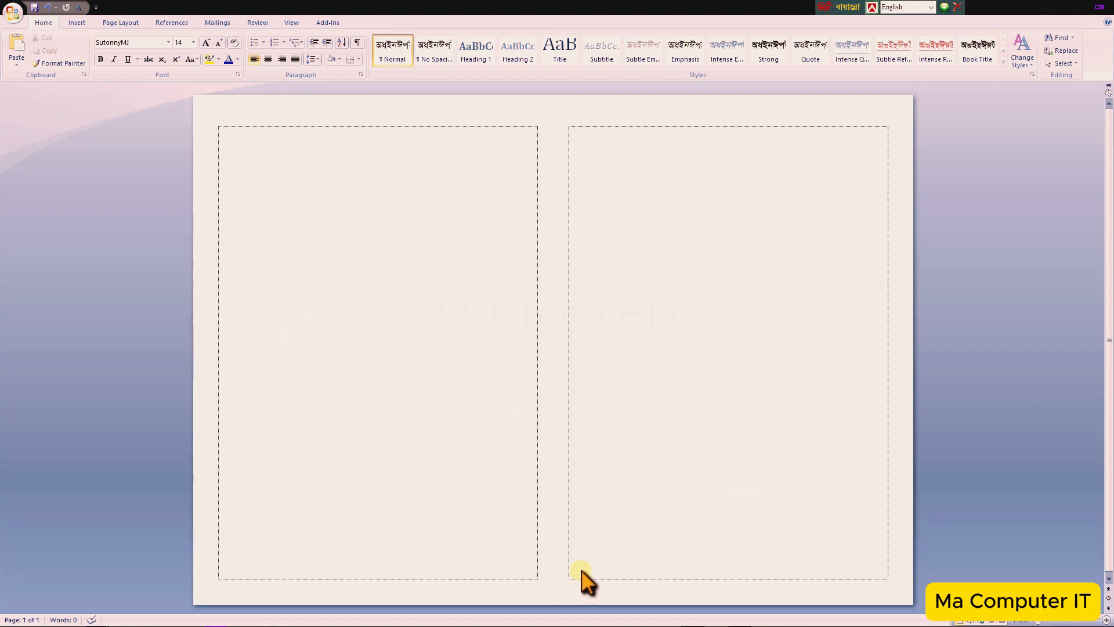
# - Break at the top of the right column to start a second page
pyautogui.click(569, 128)
pyautogui.press('Return')
pyautogui.scroll(-3, 249, 174)
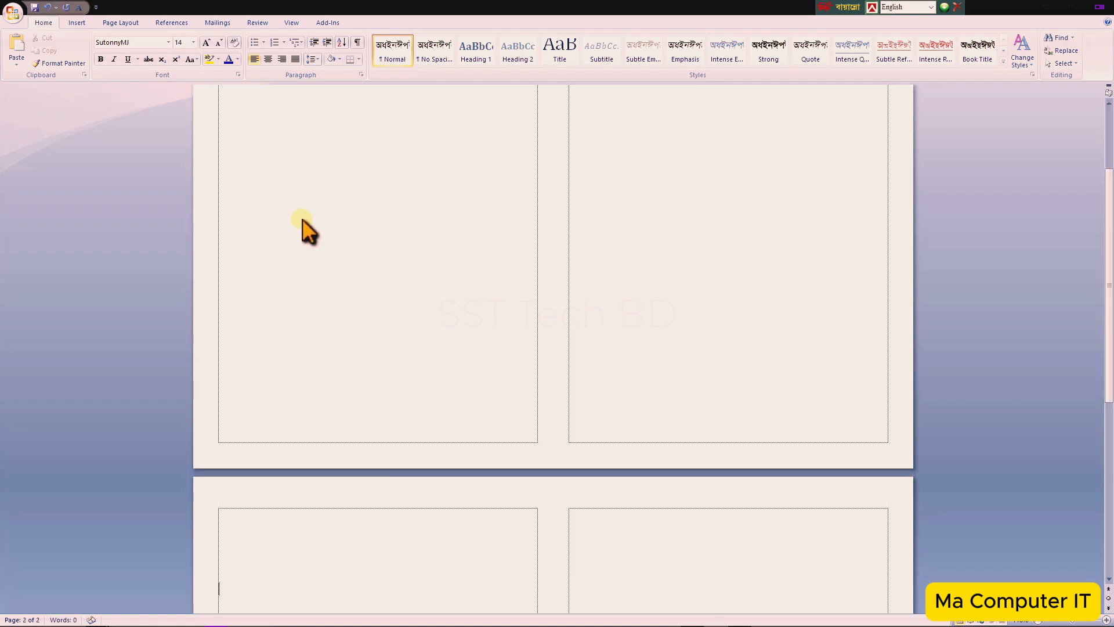
pyautogui.click(259, 521)
pyautogui.scroll(3, 492, 370)
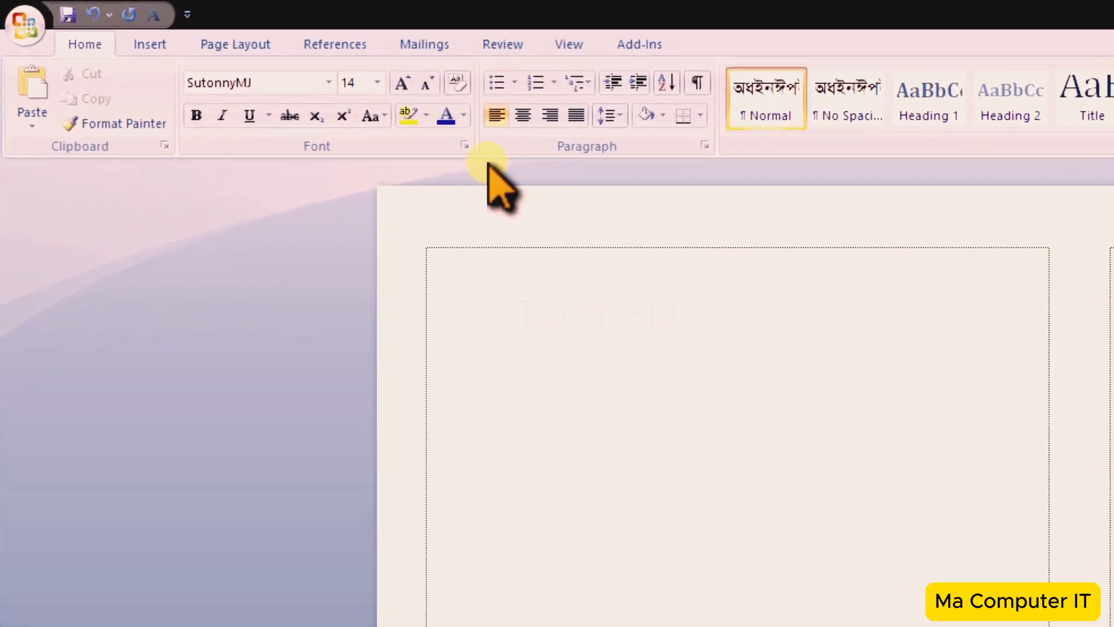
# - Show the ruler and set the spacing between the two columns to 0.8 inch
pyautogui.click(566, 50)
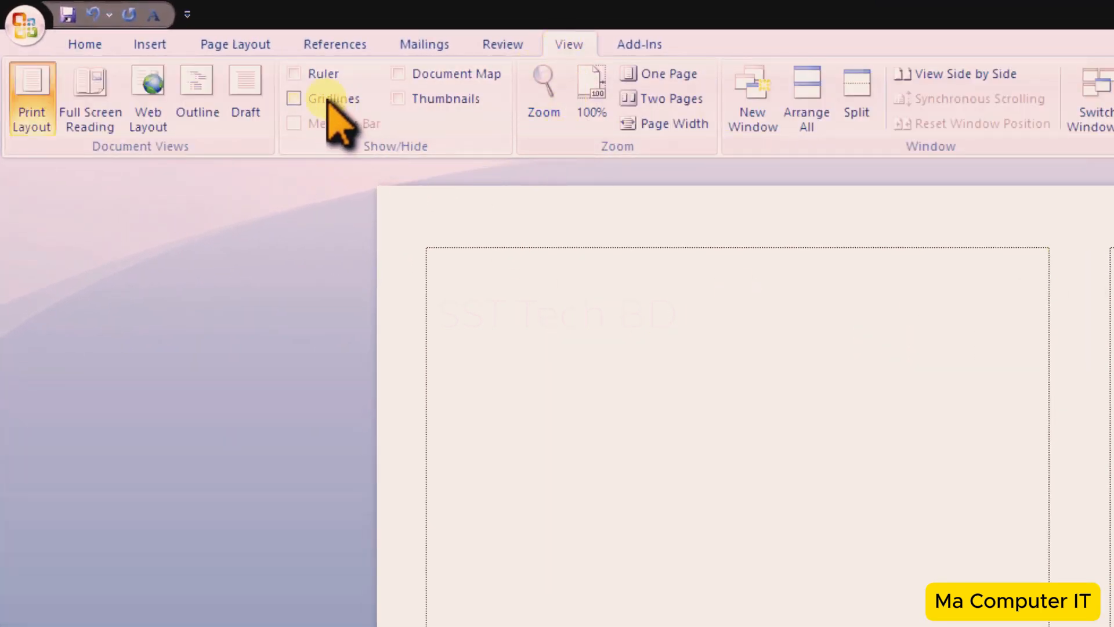
pyautogui.click(293, 75)
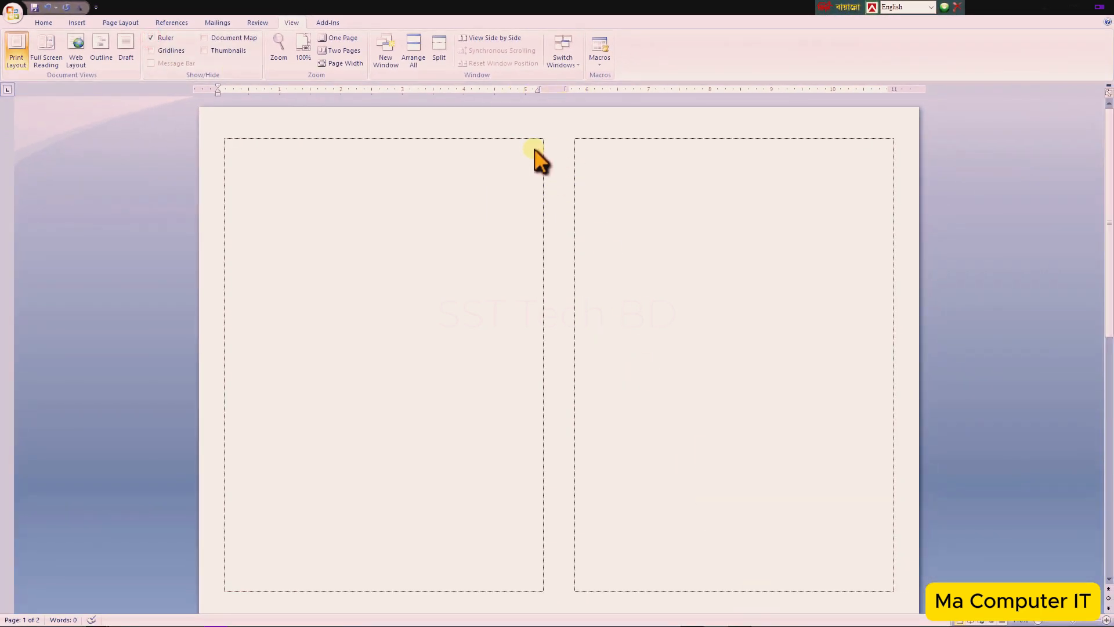
pyautogui.doubleClick(548, 89)
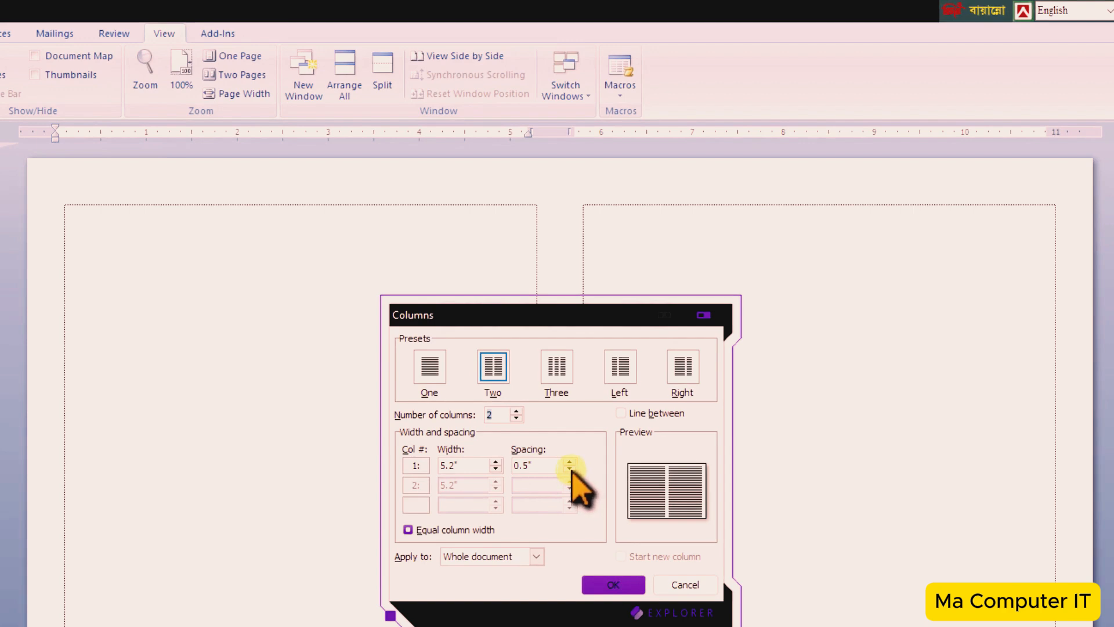
pyautogui.click(570, 461)
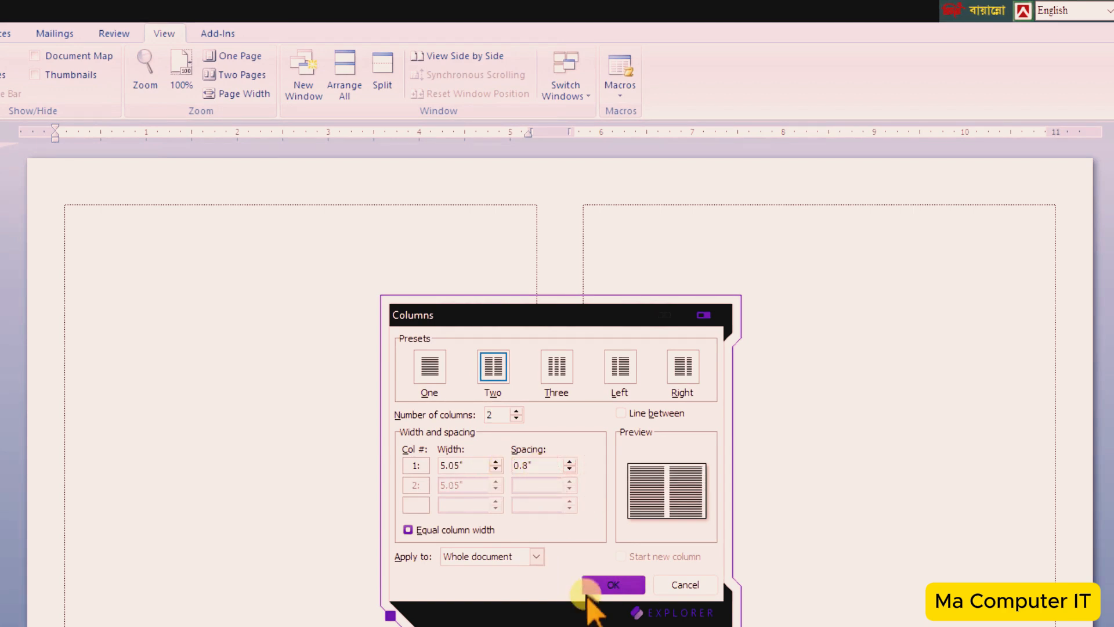
pyautogui.click(614, 585)
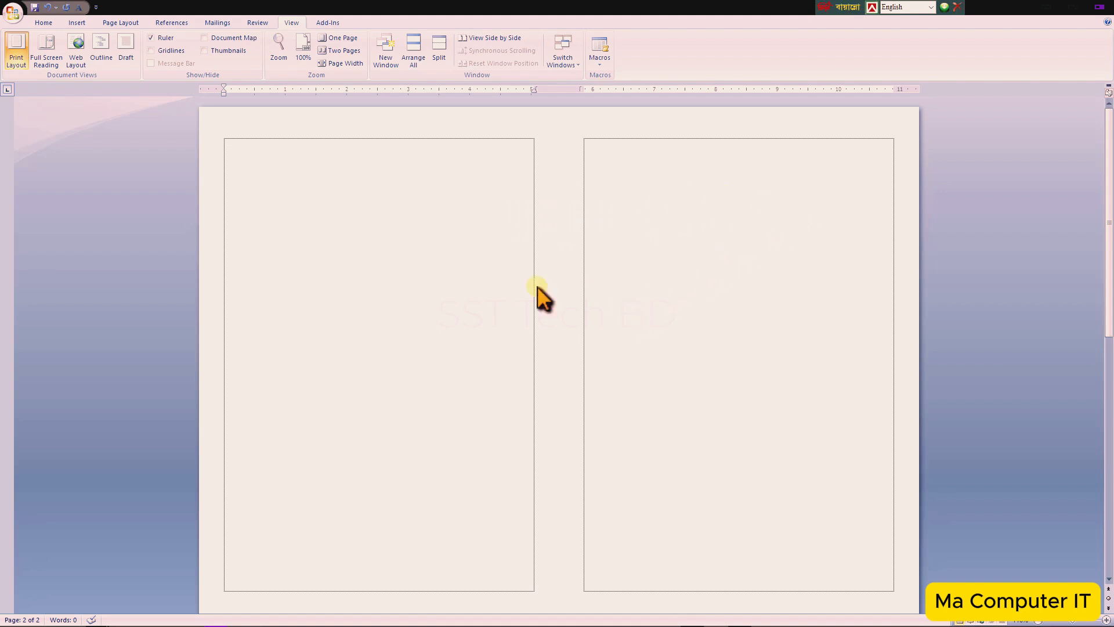
# - Paste the copied exam question text at the top of the first page's right column
pyautogui.click(43, 22)
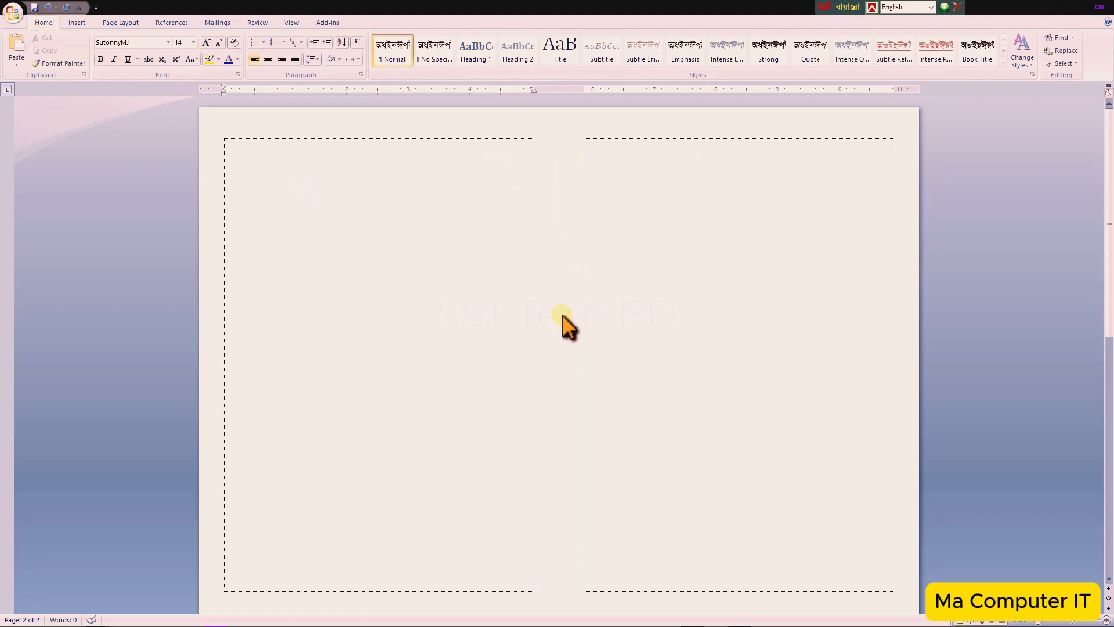
pyautogui.click(617, 148)
pyautogui.scroll(-5, 641, 345)
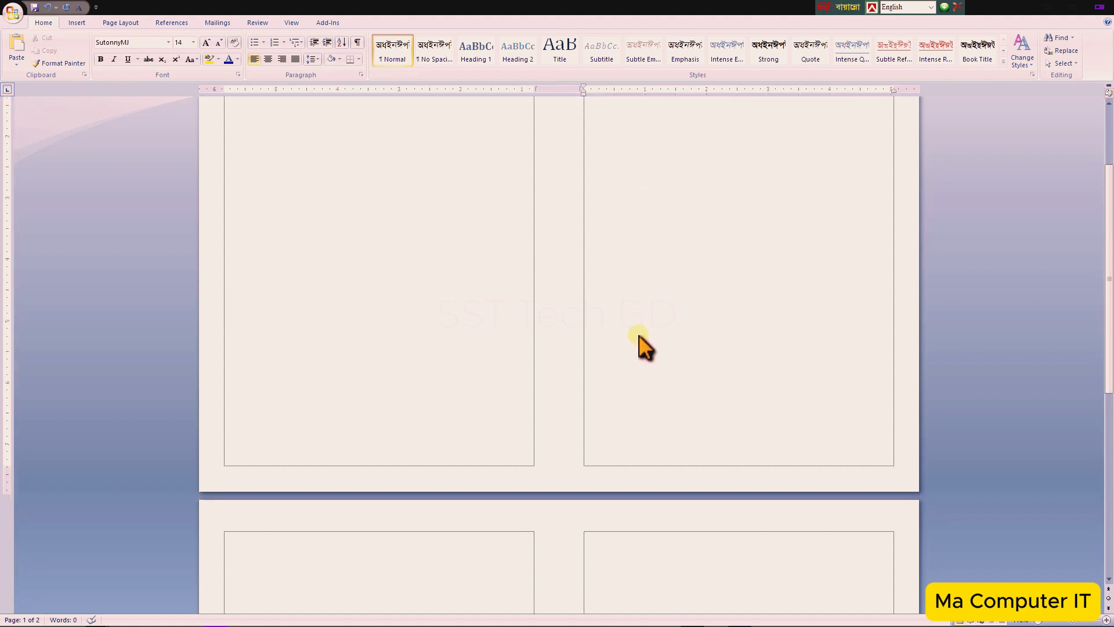
pyautogui.click(397, 420)
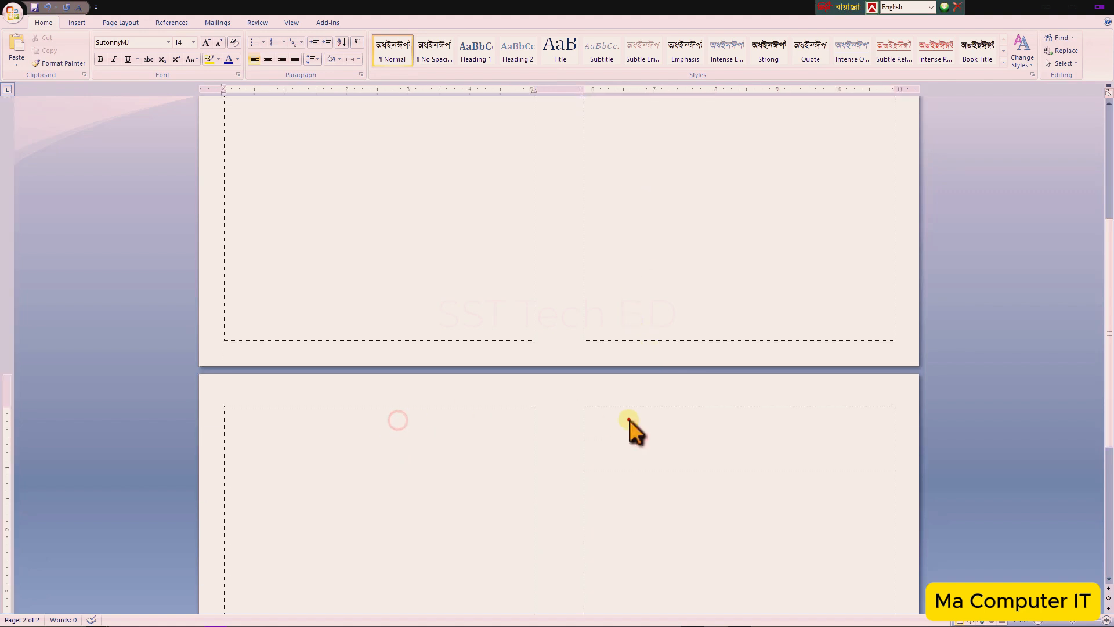
pyautogui.scroll(5, 505, 348)
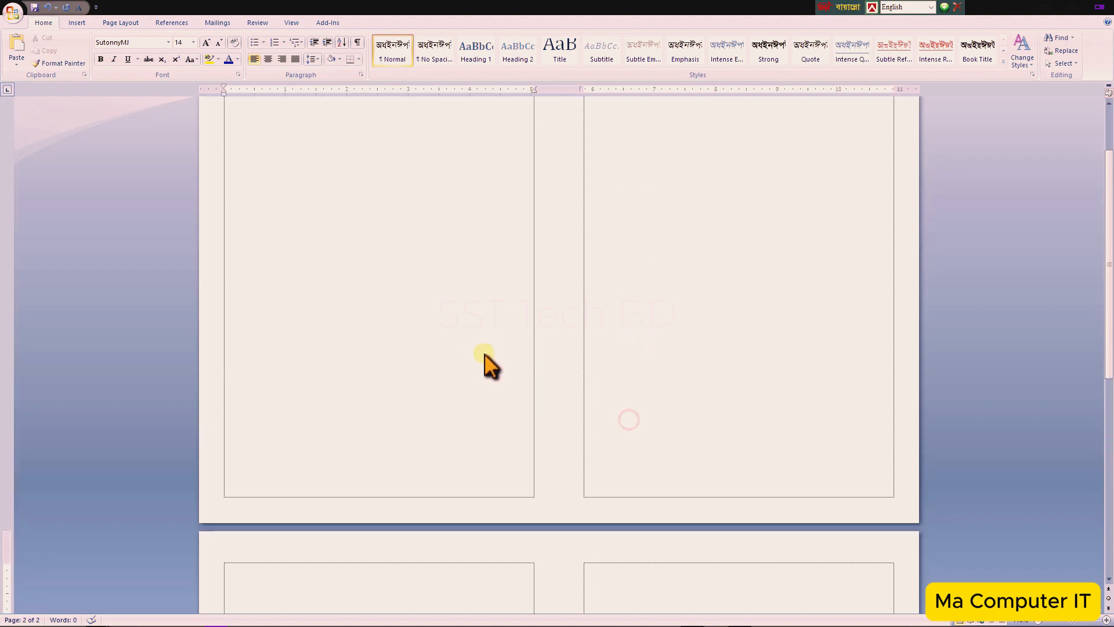
pyautogui.click(270, 155)
pyautogui.click(606, 148)
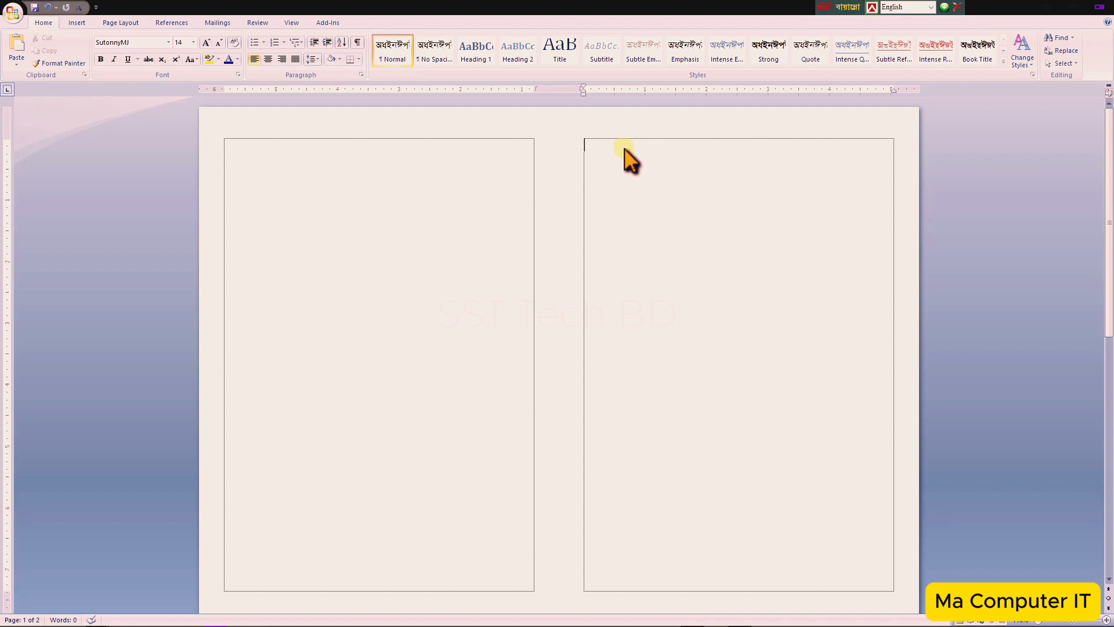
pyautogui.rightClick(586, 145)
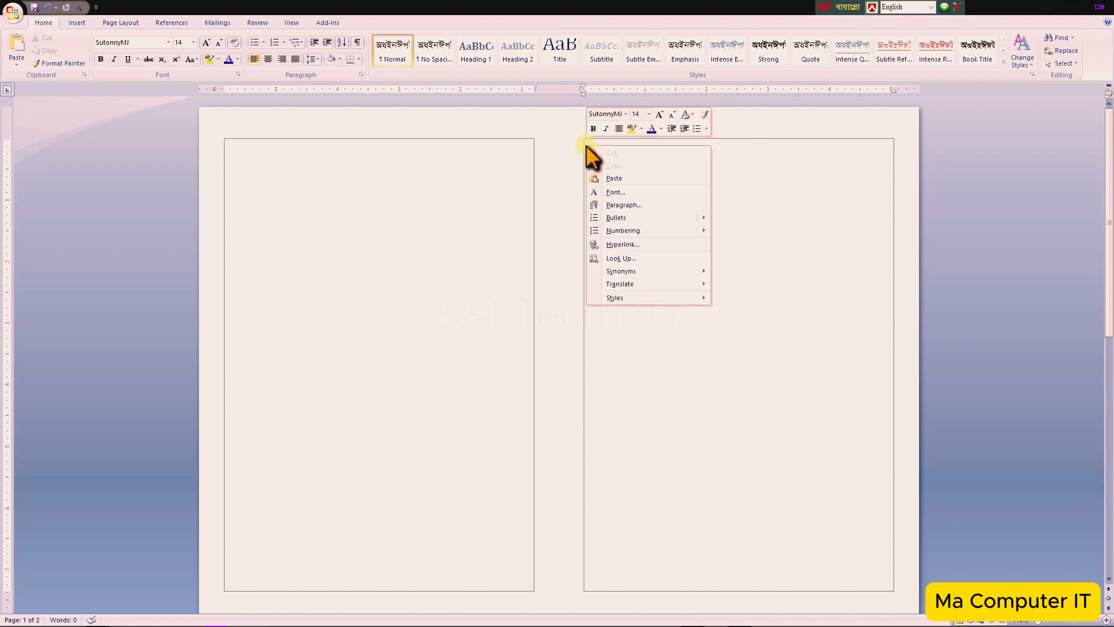
pyautogui.click(625, 178)
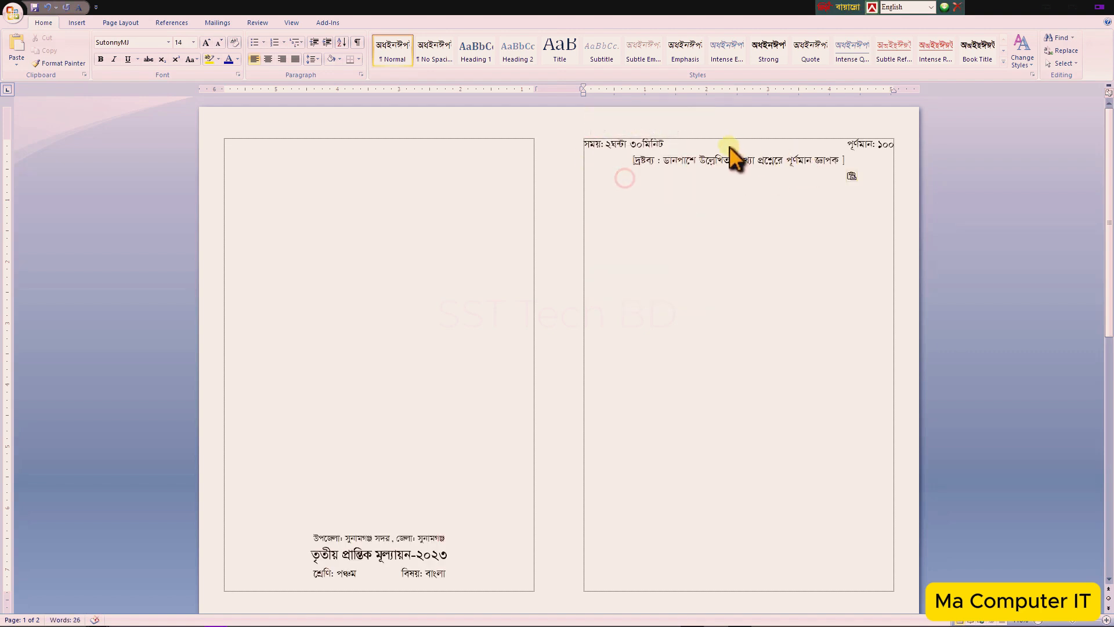
pyautogui.hotkey('ctrl', 'v')
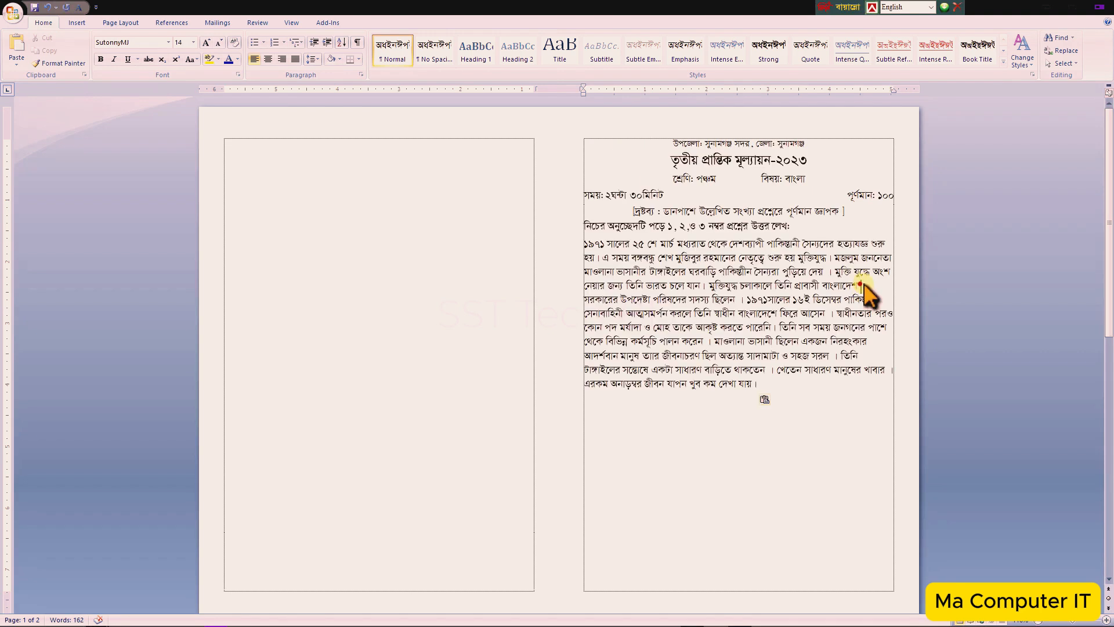
# - Select the opening passage paragraph in the right column and justify it
pyautogui.click(889, 273)
pyautogui.moveTo(586, 244); pyautogui.dragTo(976, 429)
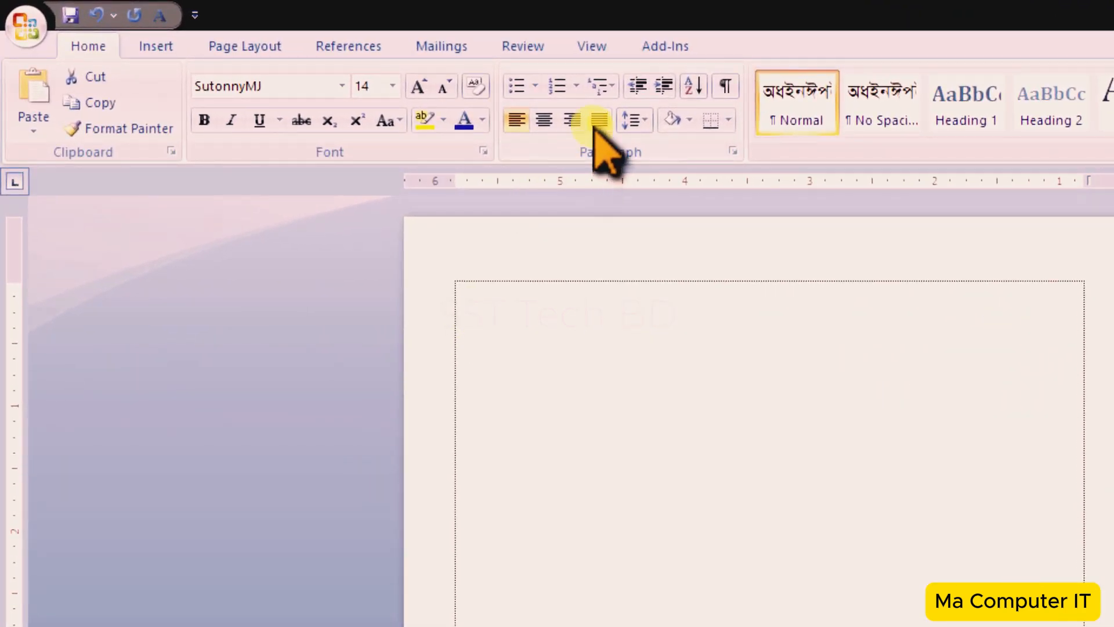
pyautogui.click(597, 120)
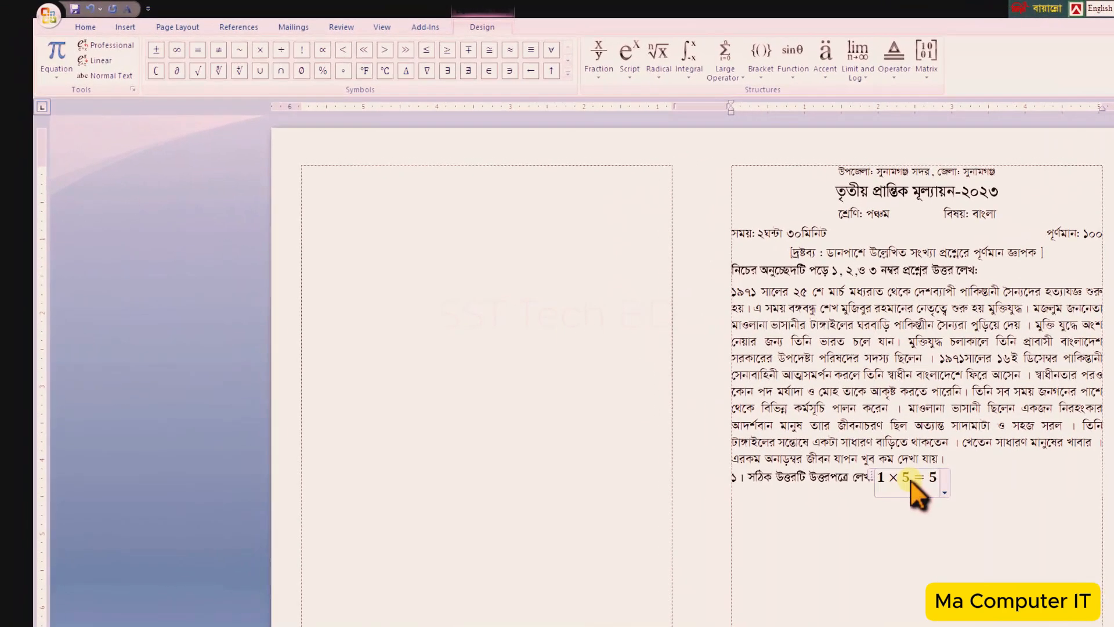
# - Convert the 1×5=5 mark equation after question 1 to normal text and set its font to SutonnyMJ
pyautogui.click(874, 477)
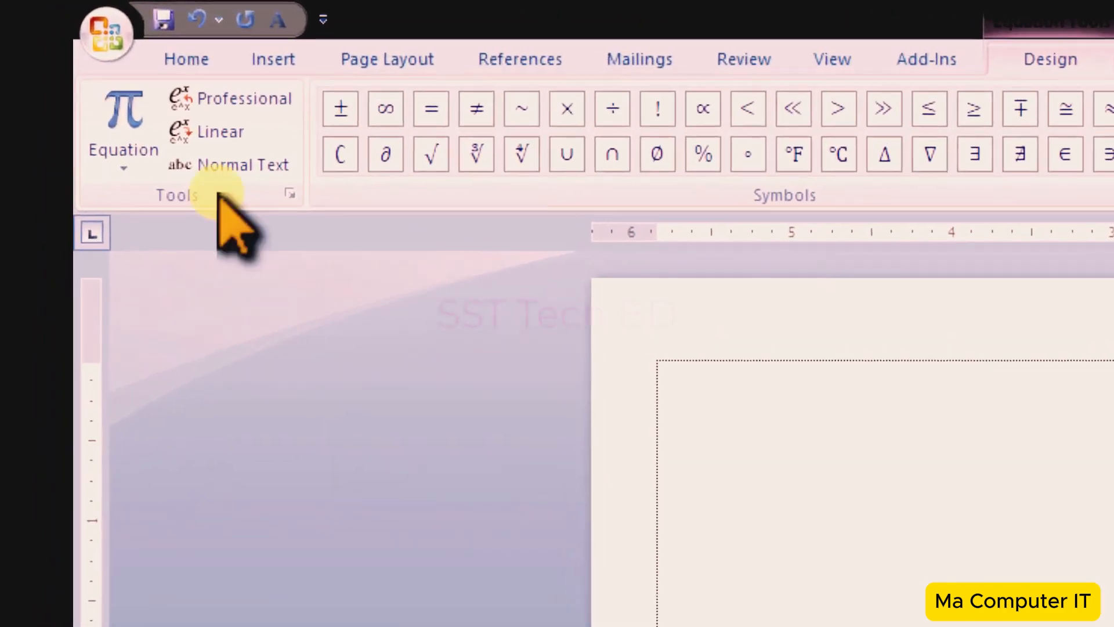
pyautogui.click(166, 120)
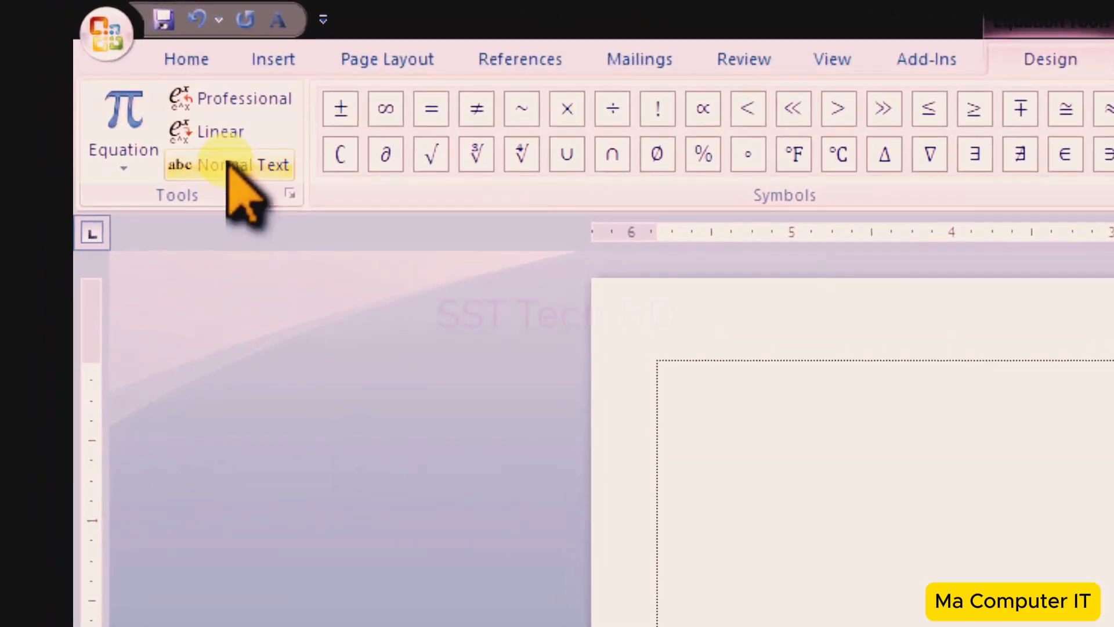
pyautogui.click(229, 163)
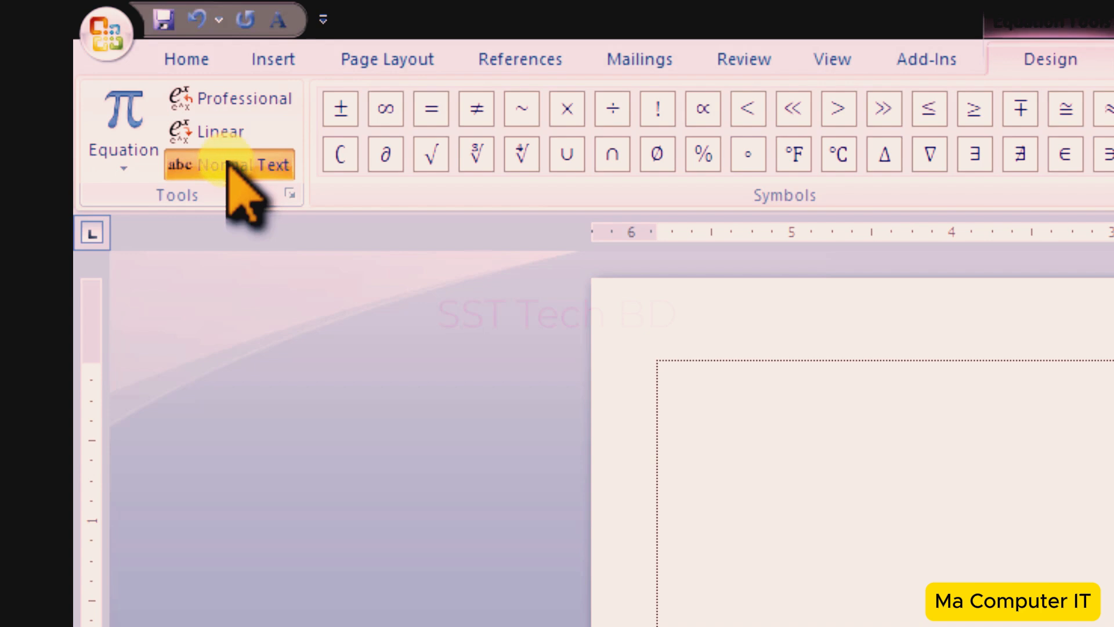
pyautogui.click(187, 58)
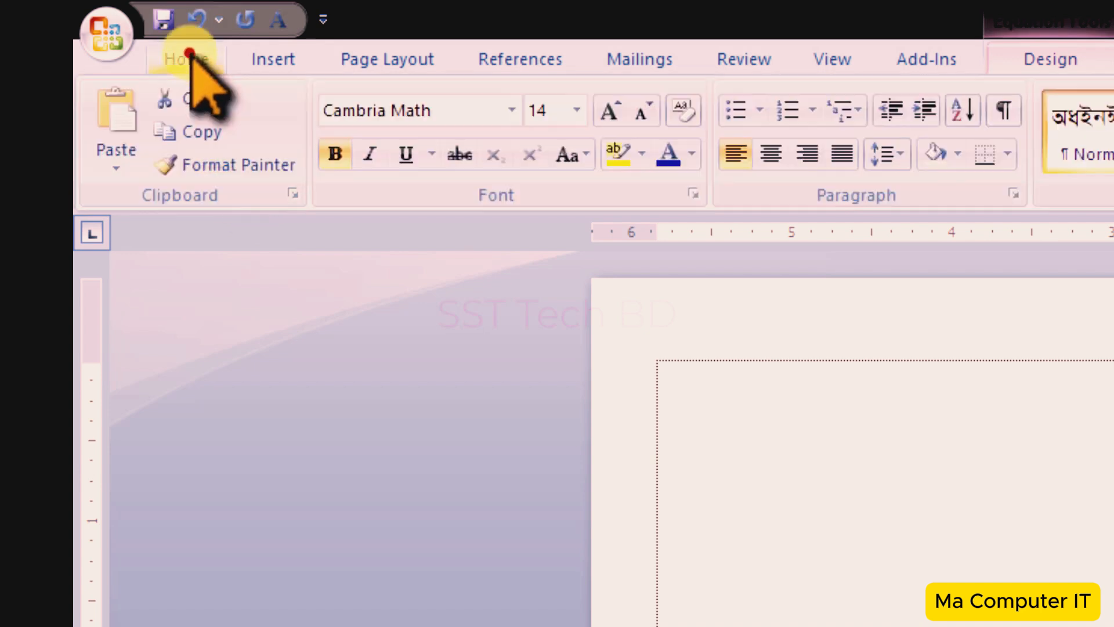
pyautogui.click(511, 109)
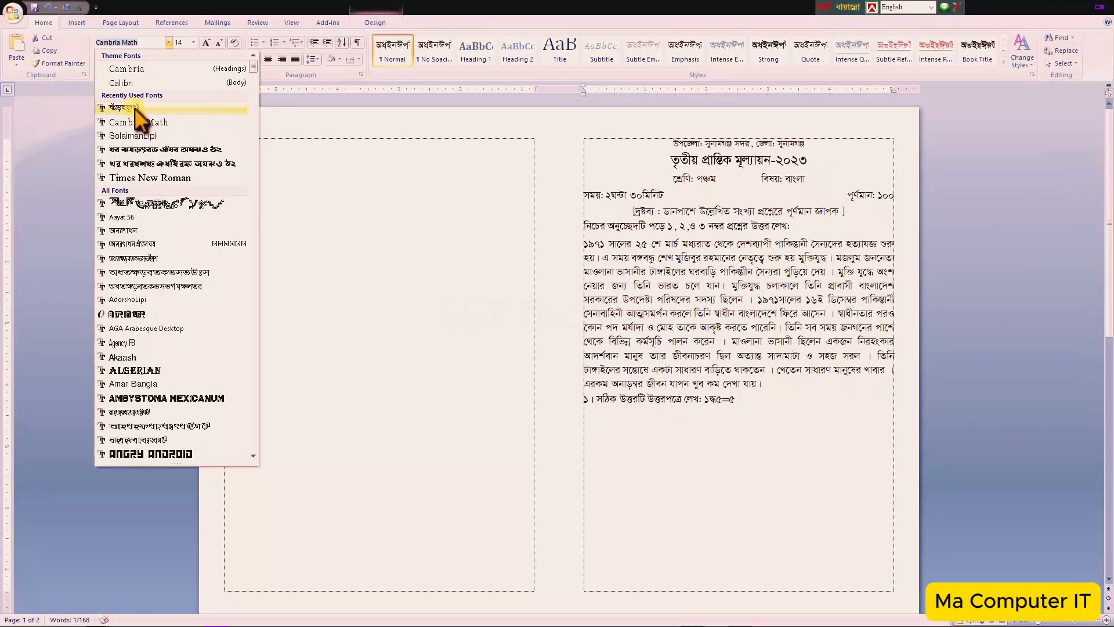
pyautogui.click(432, 283)
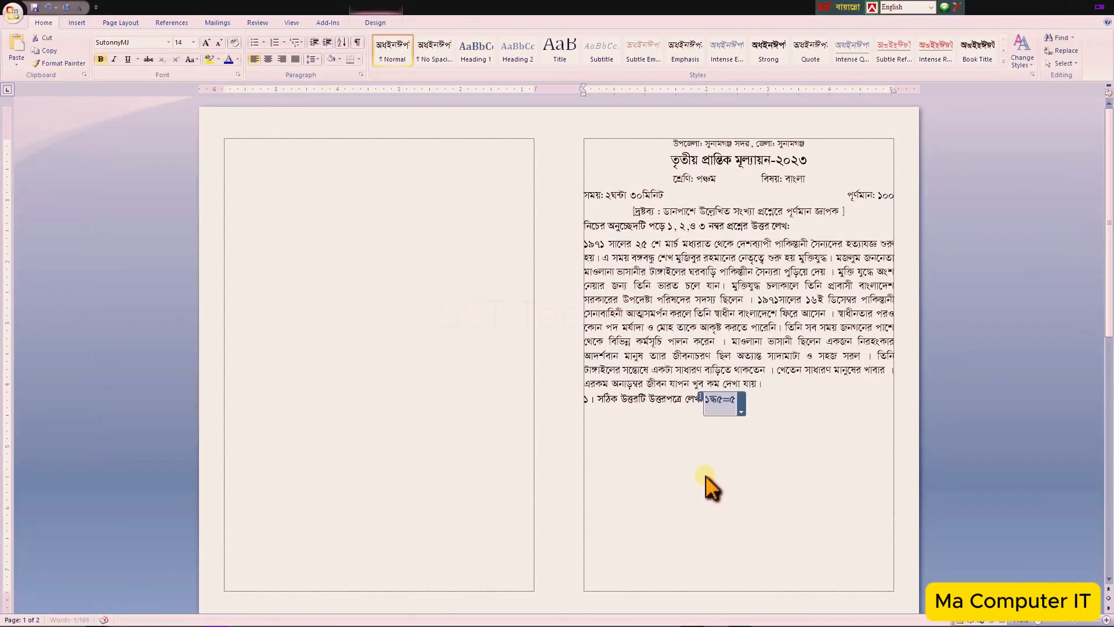
# - Push the 1×5=5 mark to the right end of the question 1 line with a tab
pyautogui.click(720, 411)
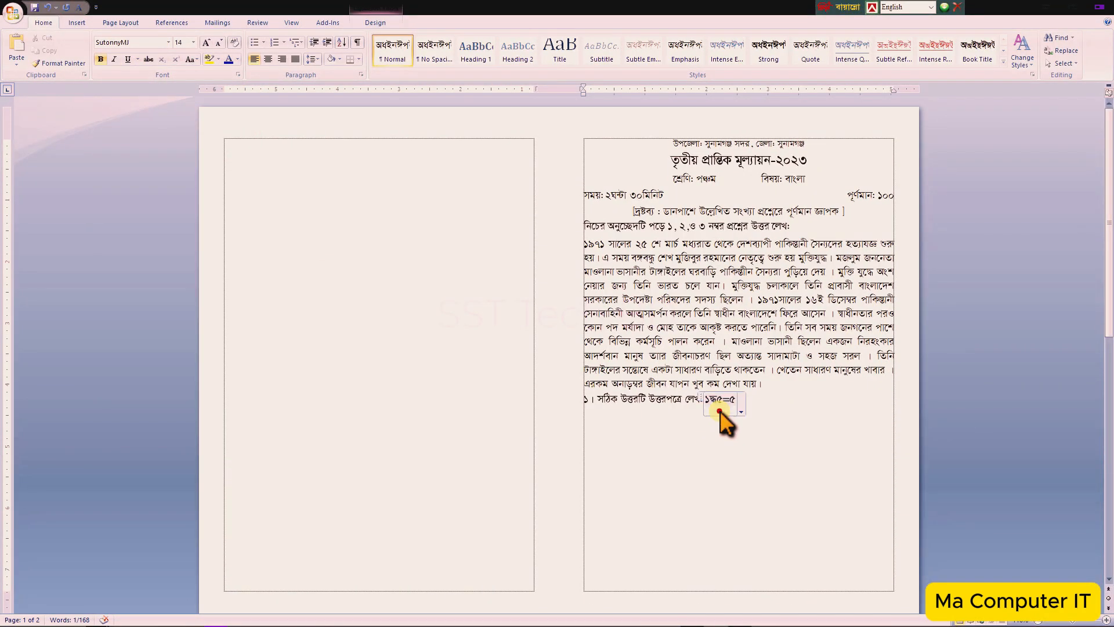
pyautogui.click(739, 443)
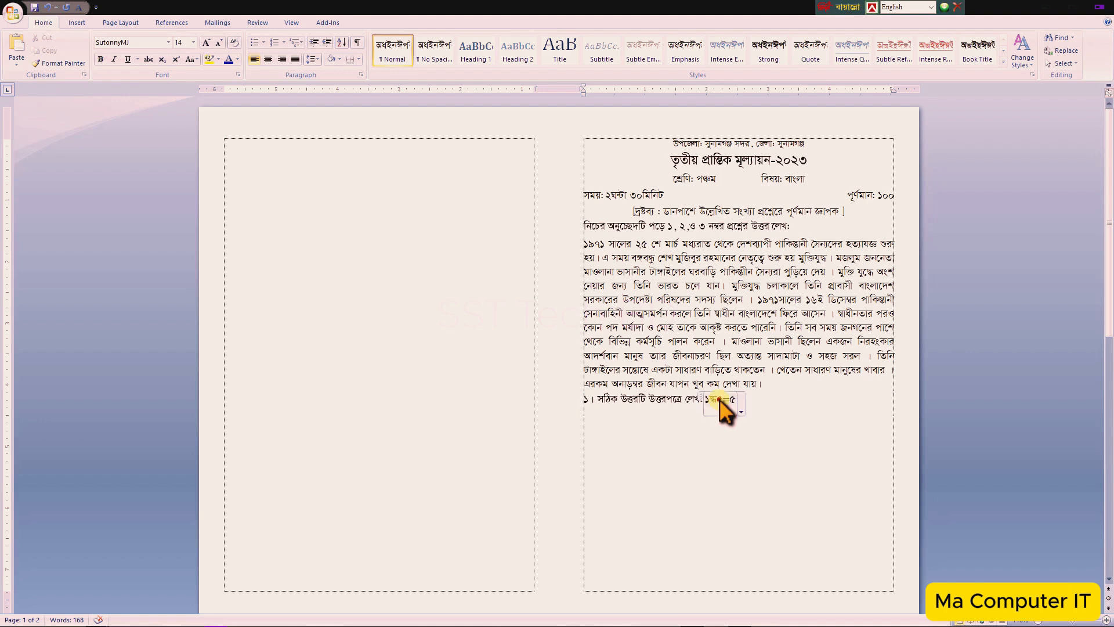
pyautogui.click(758, 439)
pyautogui.press('Tab')
# - Paste the multiple-choice options for question 1 below its heading line
pyautogui.rightClick(590, 424)
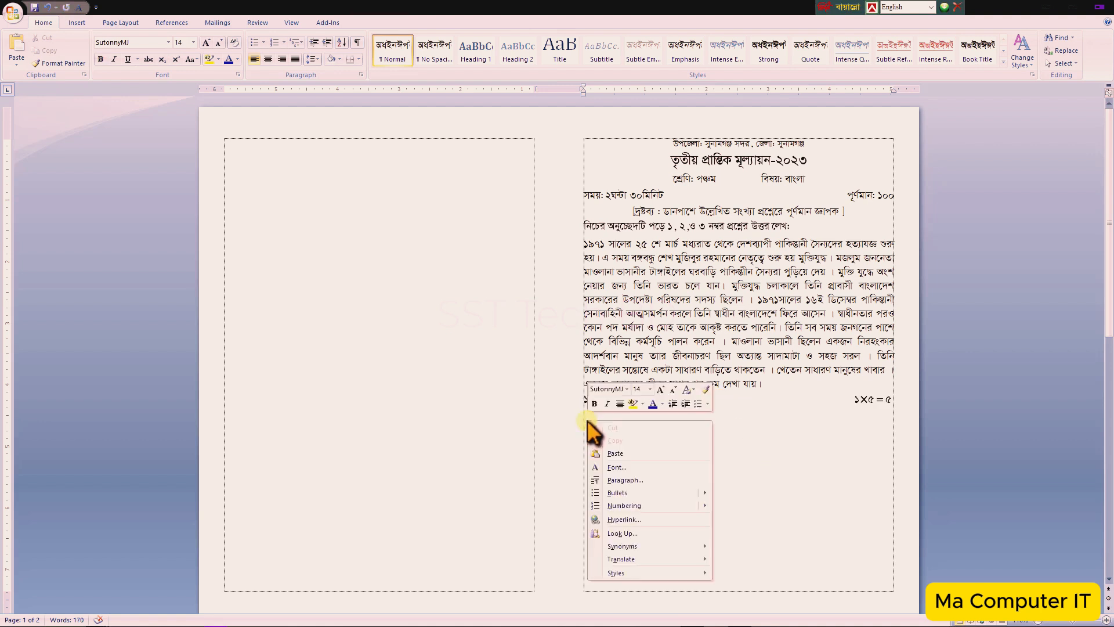
pyautogui.click(612, 453)
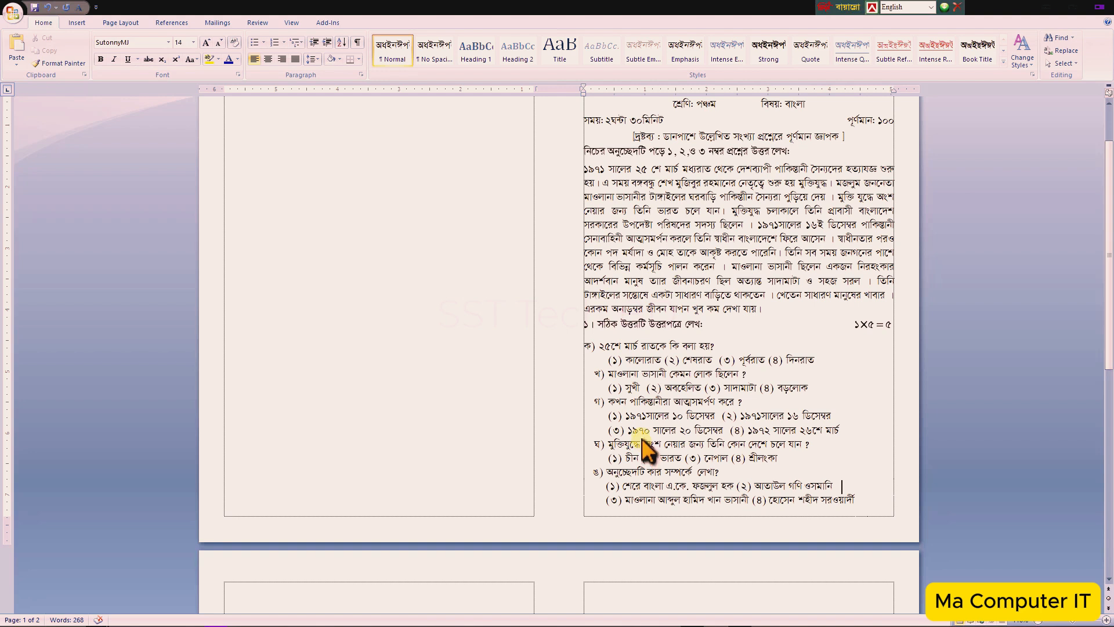
# - Paste questions 2 to 4 at the top of the second page's left column and add a new line after them
pyautogui.scroll(-2, 641, 400)
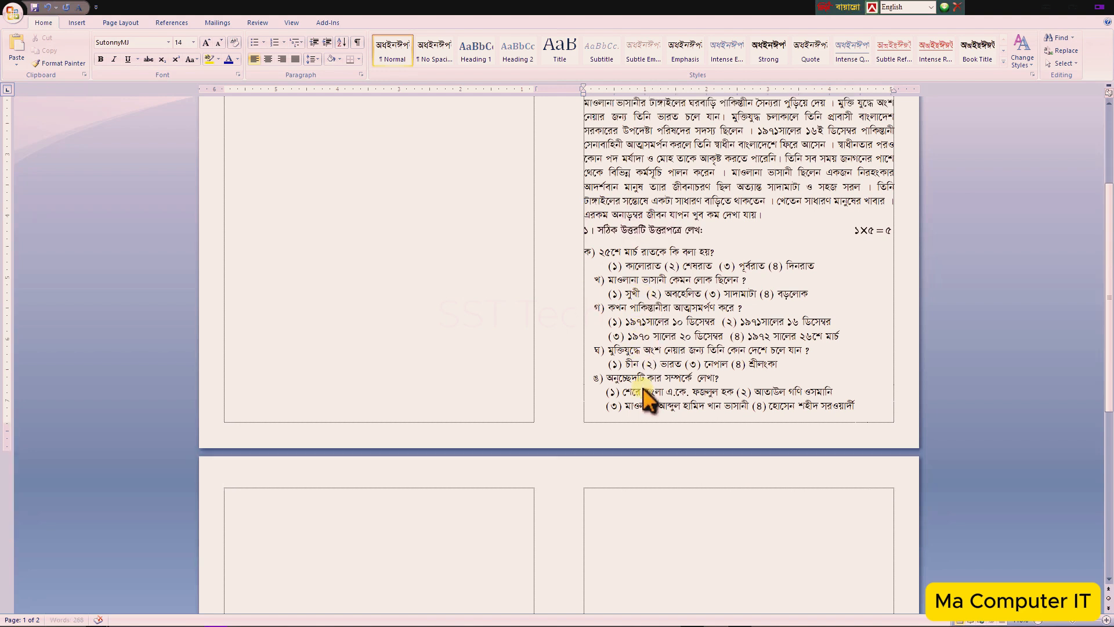
pyautogui.click(239, 498)
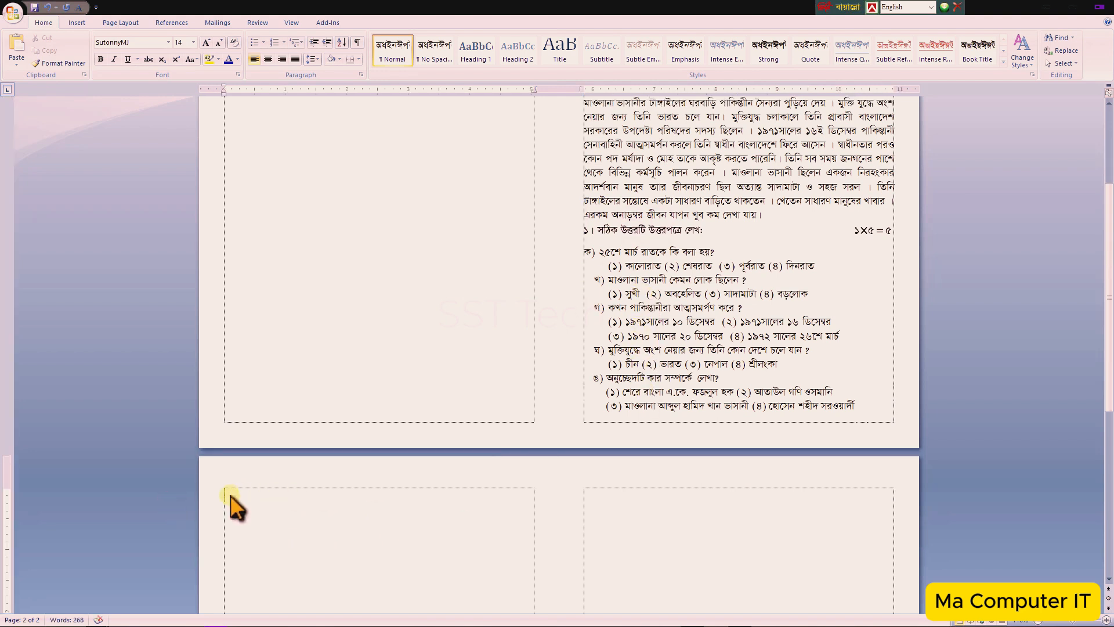
pyautogui.hotkey('ctrl', 'v')
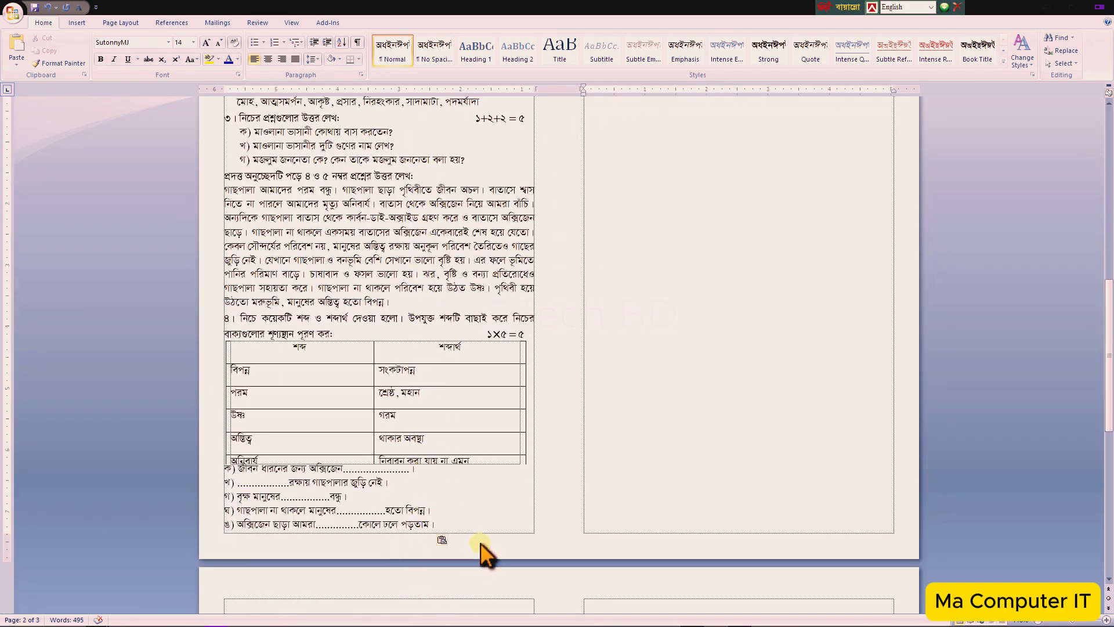
pyautogui.click(470, 520)
pyautogui.press('Return')
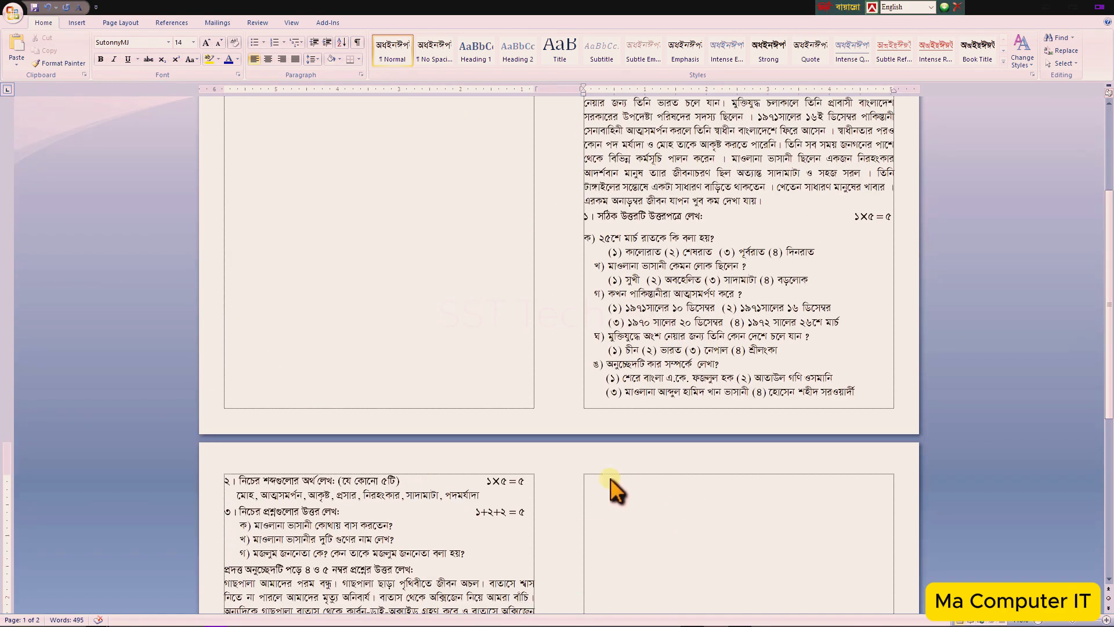
# - Paste questions 5 to 10 at the top of the second page's right column
pyautogui.scroll(-6, 559, 493)
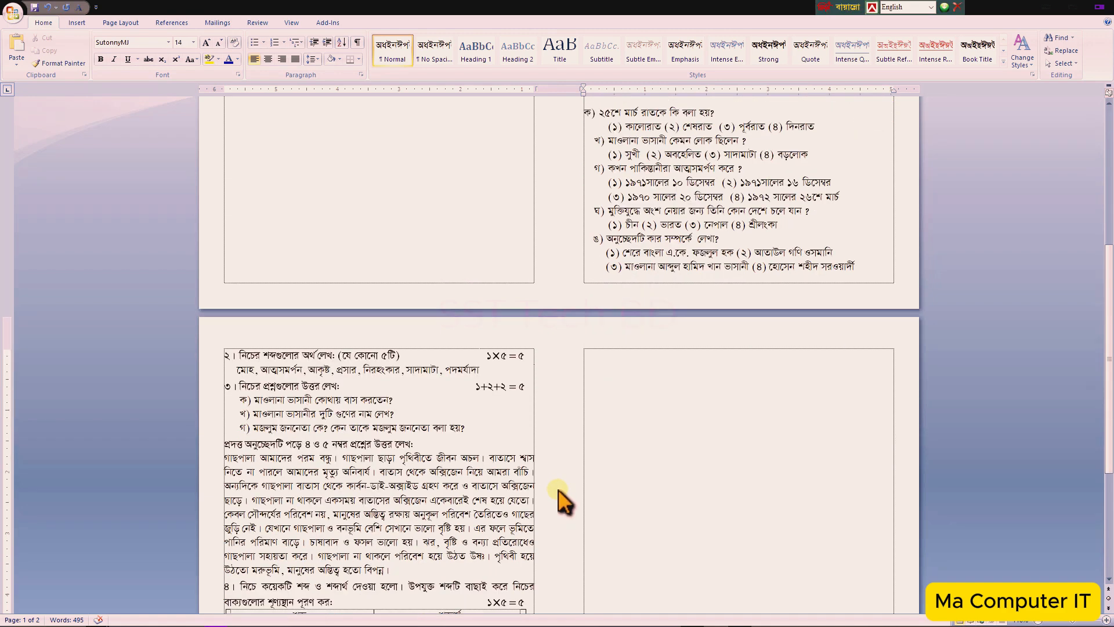
pyautogui.click(589, 267)
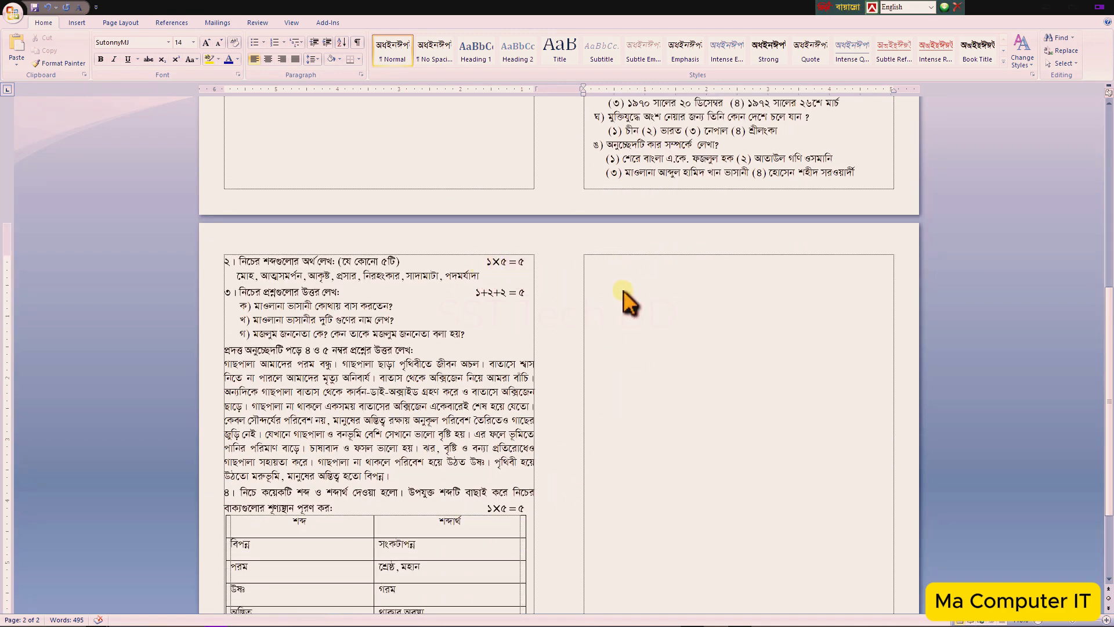
pyautogui.hotkey('ctrl', 'v')
# - Scroll through both pages to review where the pasted questions sit in each column
pyautogui.scroll(10, 758, 154)
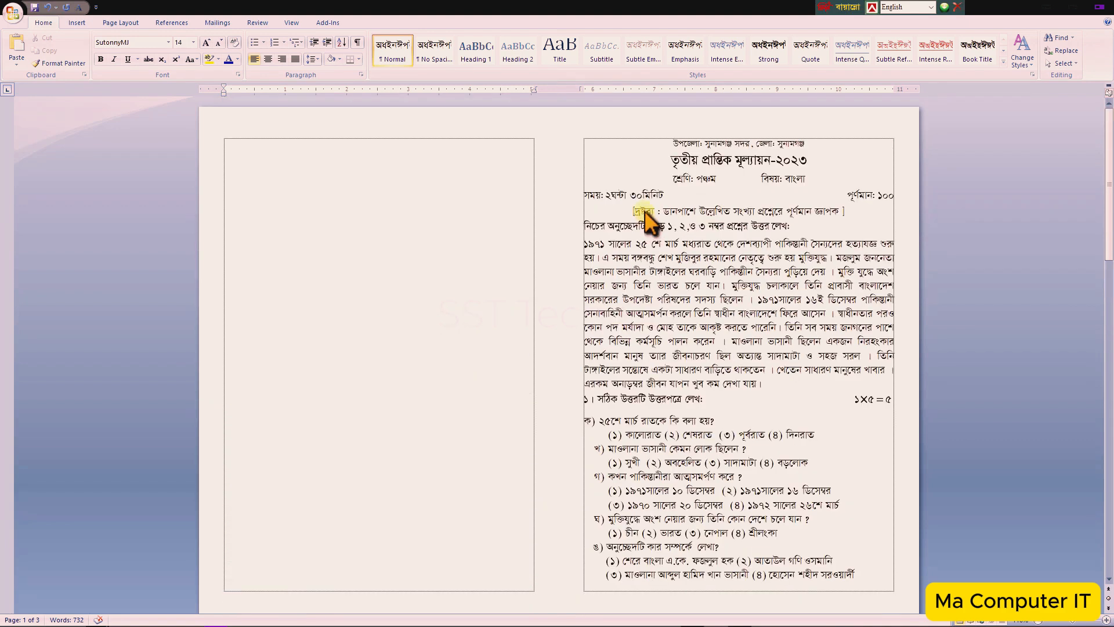
pyautogui.click(641, 166)
pyautogui.scroll(-5, 375, 444)
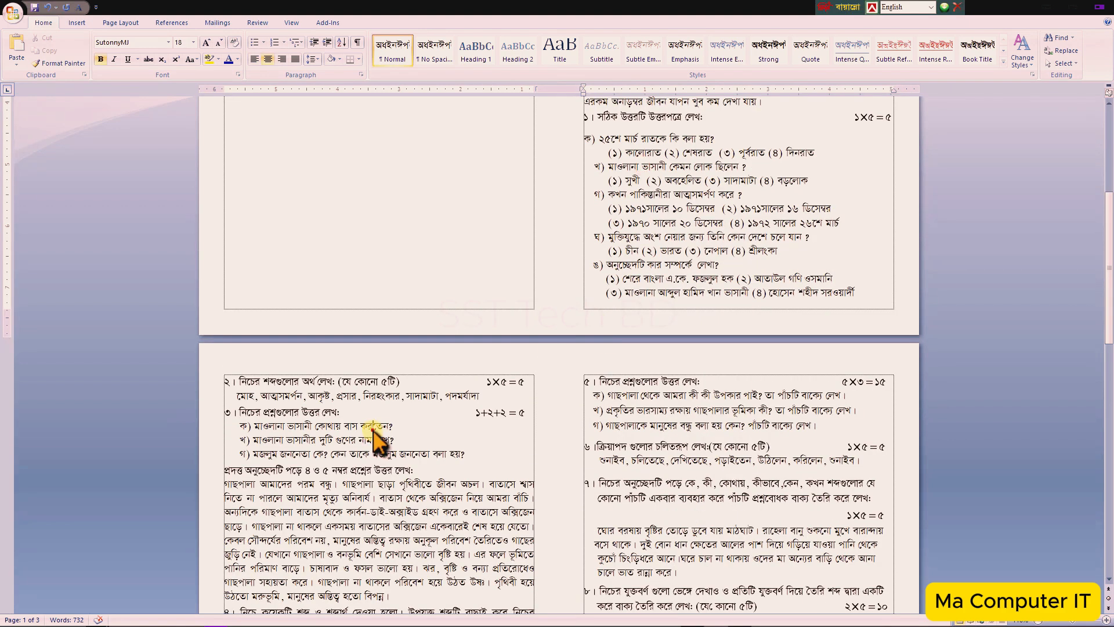
pyautogui.click(375, 438)
pyautogui.scroll(-2, 652, 442)
pyautogui.click(666, 435)
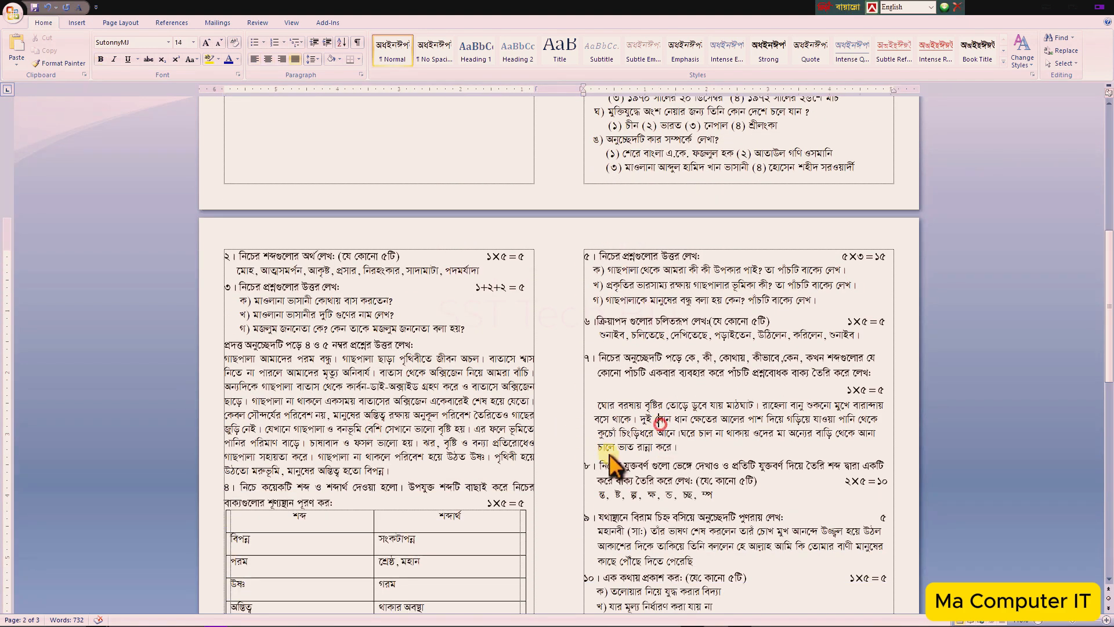
pyautogui.scroll(7, 661, 453)
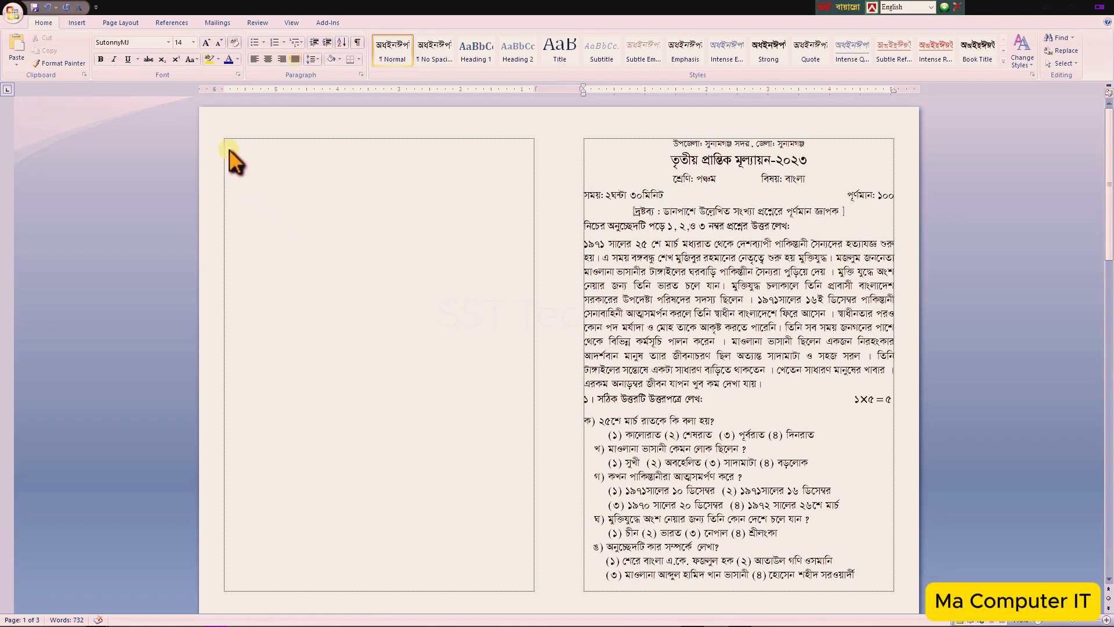
# - Paste questions 11 and 12 with the form box at the top of the first page's left column
pyautogui.click(229, 150)
pyautogui.scroll(-10, 448, 255)
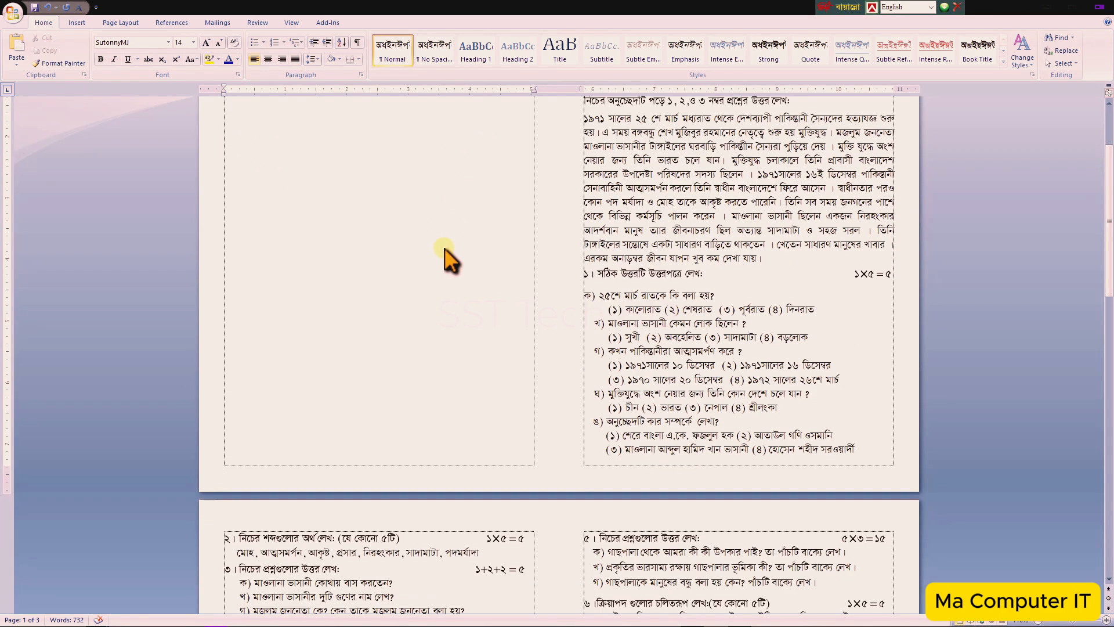
pyautogui.scroll(10, 441, 261)
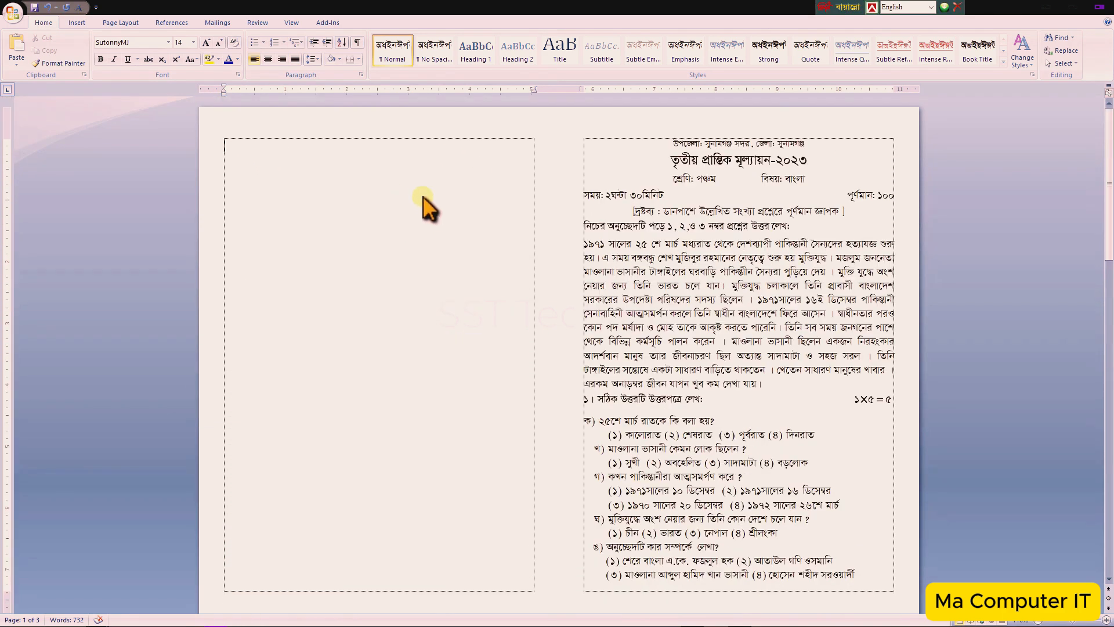
pyautogui.rightClick(224, 145)
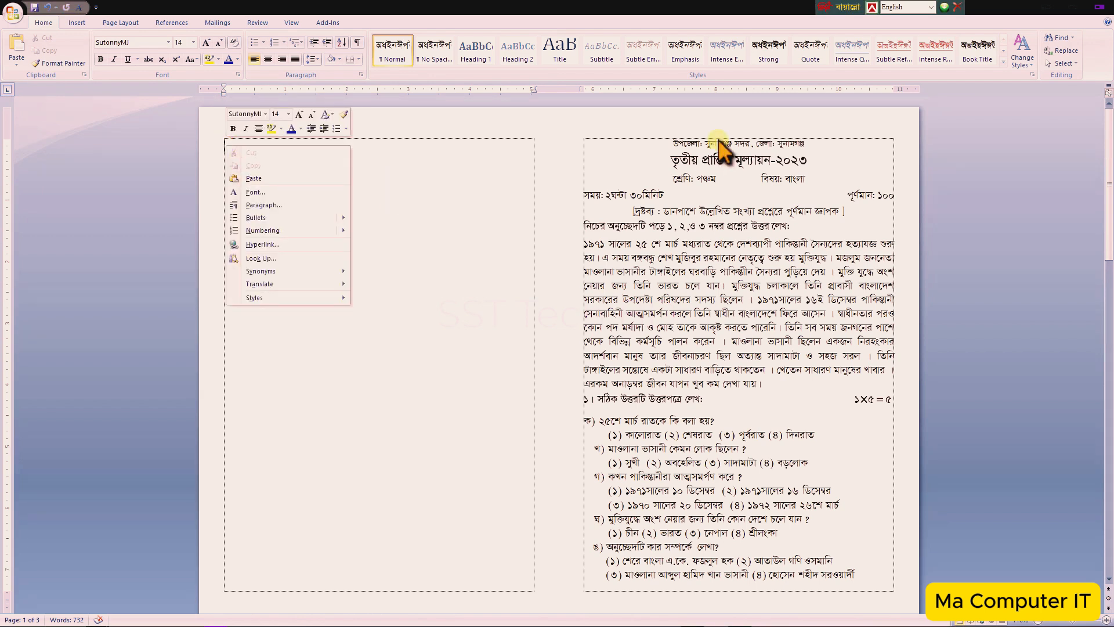
pyautogui.click(259, 180)
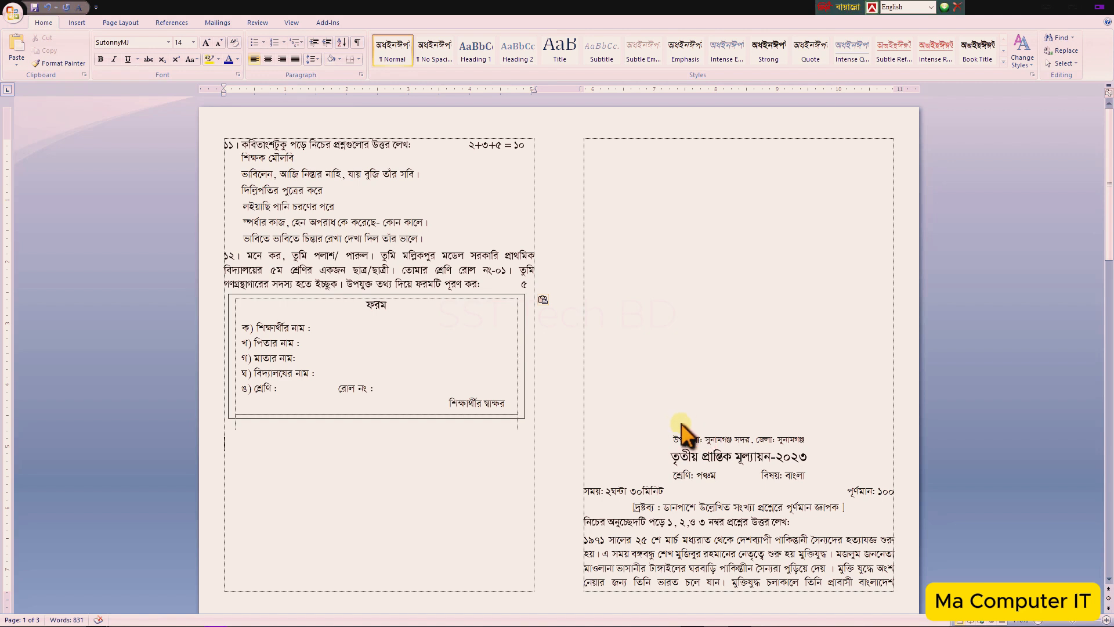
# - Delete the blank lines pushing the exam header down so it starts at the top of the right column
pyautogui.click(673, 437)
pyautogui.press('BackSpace')
pyautogui.press('BackSpace')
pyautogui.press('BackSpace')
pyautogui.press('BackSpace')
pyautogui.press('BackSpace')
pyautogui.press('BackSpace')
pyautogui.press('BackSpace')
pyautogui.press('BackSpace')
pyautogui.press('BackSpace')
pyautogui.press('BackSpace')
pyautogui.press('BackSpace')
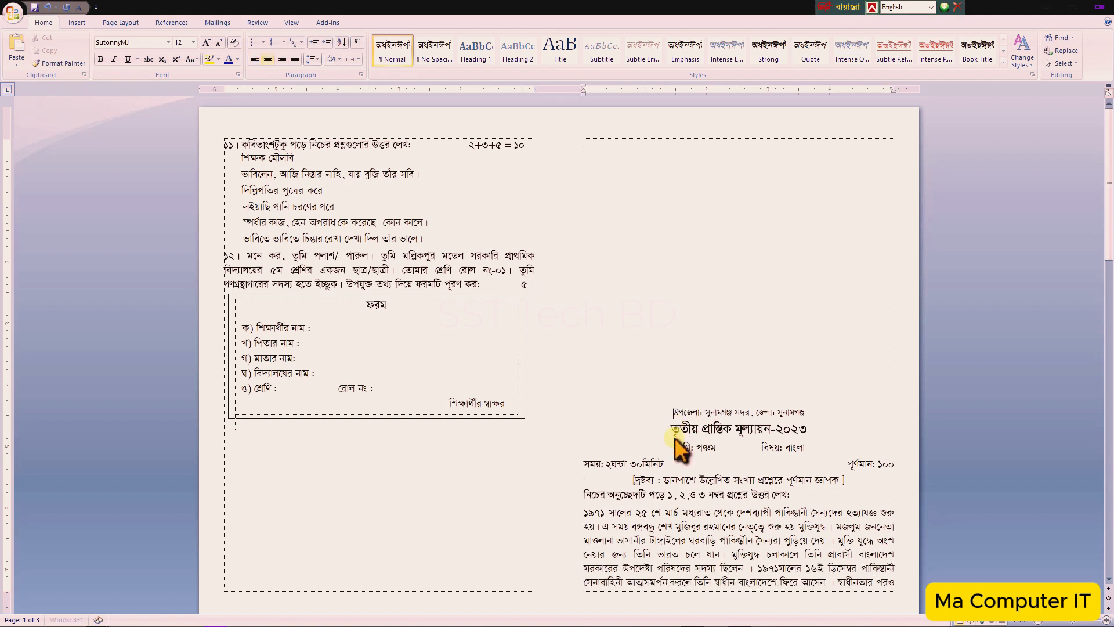
pyautogui.press('BackSpace')
pyautogui.press('BackSpace')
pyautogui.press('BackSpace')
pyautogui.press('BackSpace')
pyautogui.press('BackSpace')
pyautogui.press('BackSpace')
pyautogui.press('BackSpace')
pyautogui.press('BackSpace')
pyautogui.press('BackSpace')
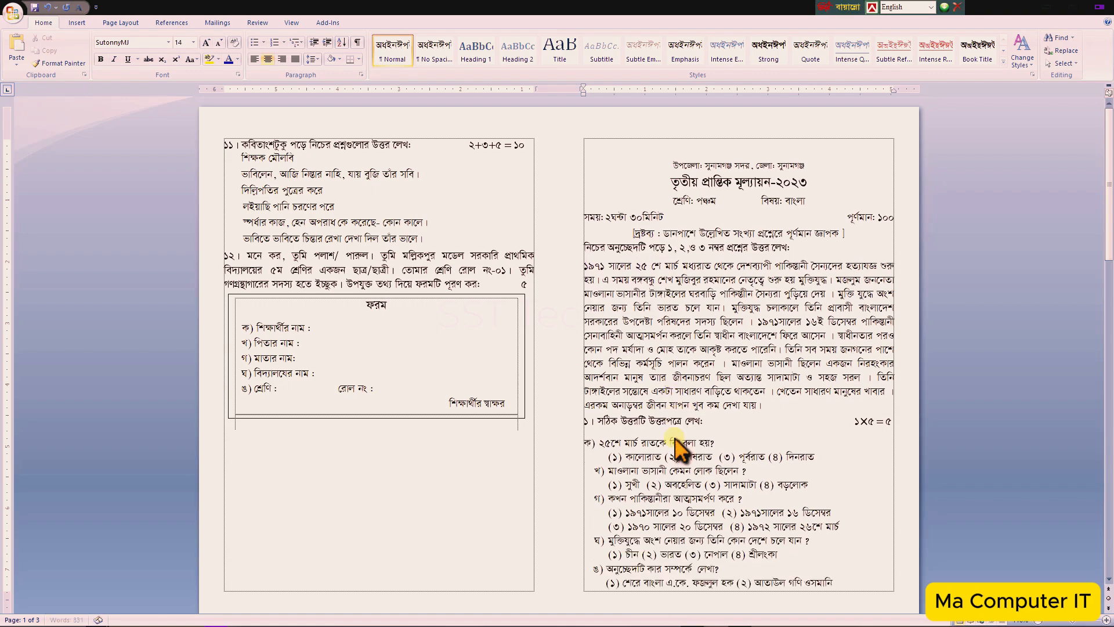
# - Scroll through all pages to review the finished two-column question paper
pyautogui.scroll(-12, 533, 461)
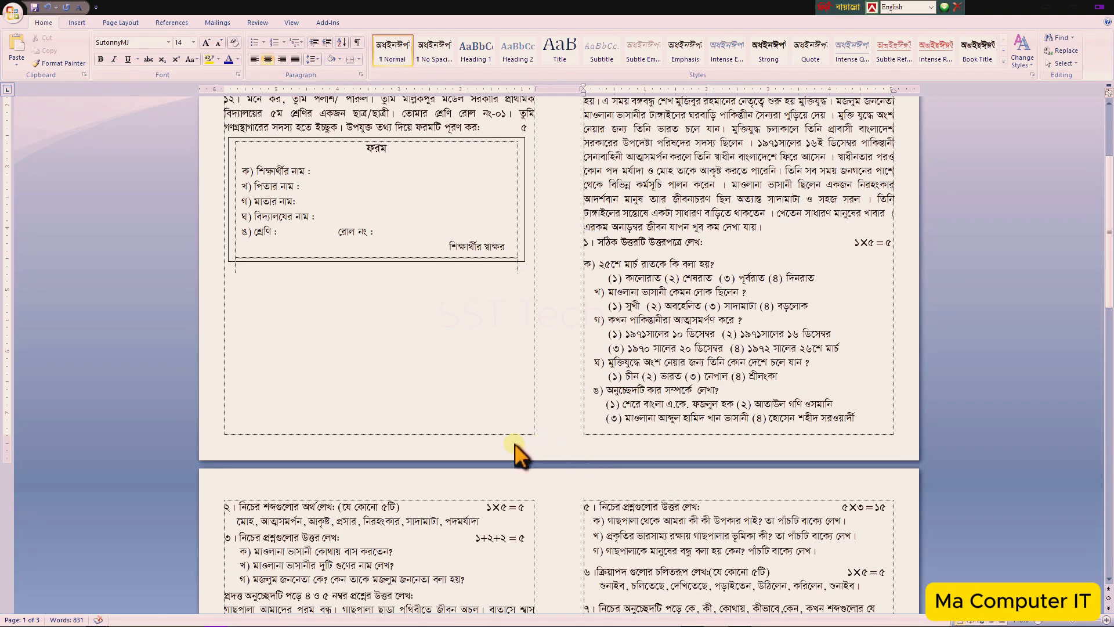
pyautogui.scroll(-10, 532, 518)
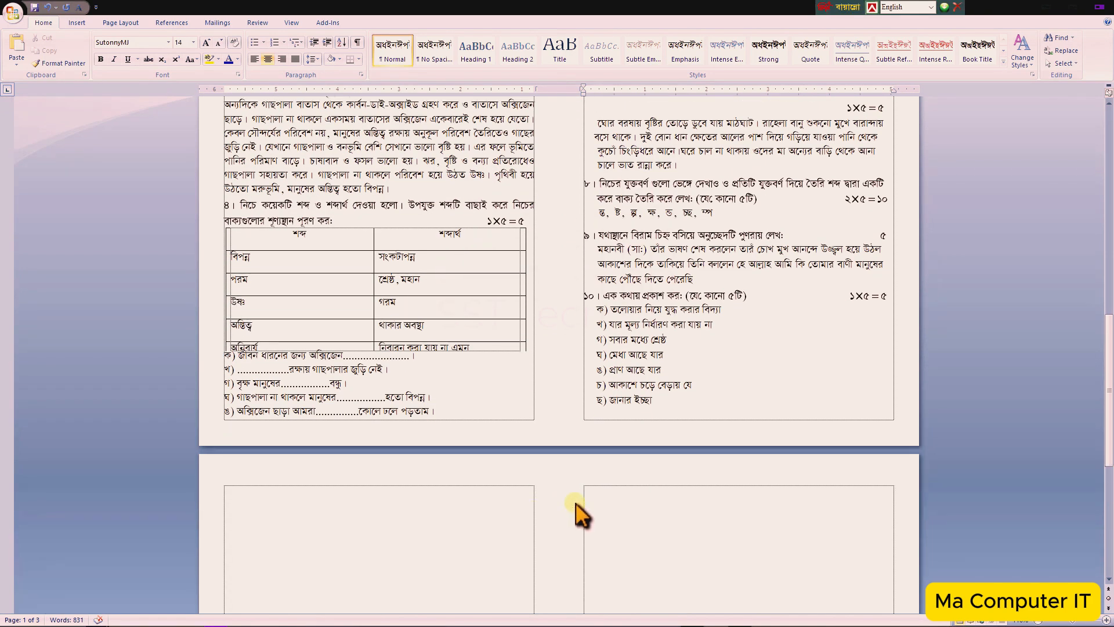
pyautogui.click(664, 400)
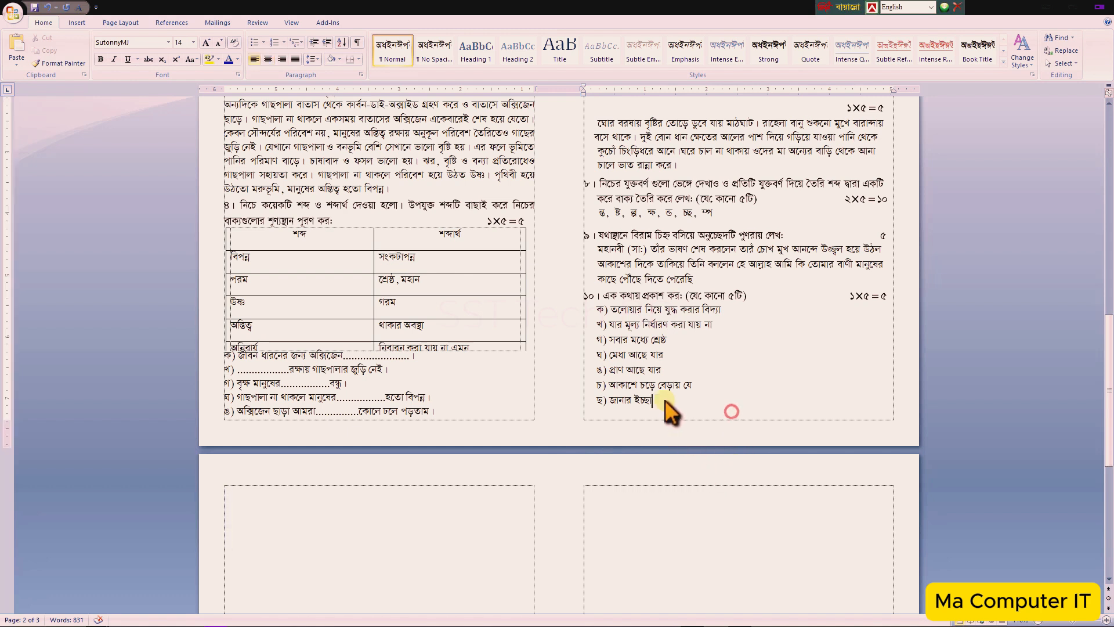
pyautogui.scroll(-12, 666, 562)
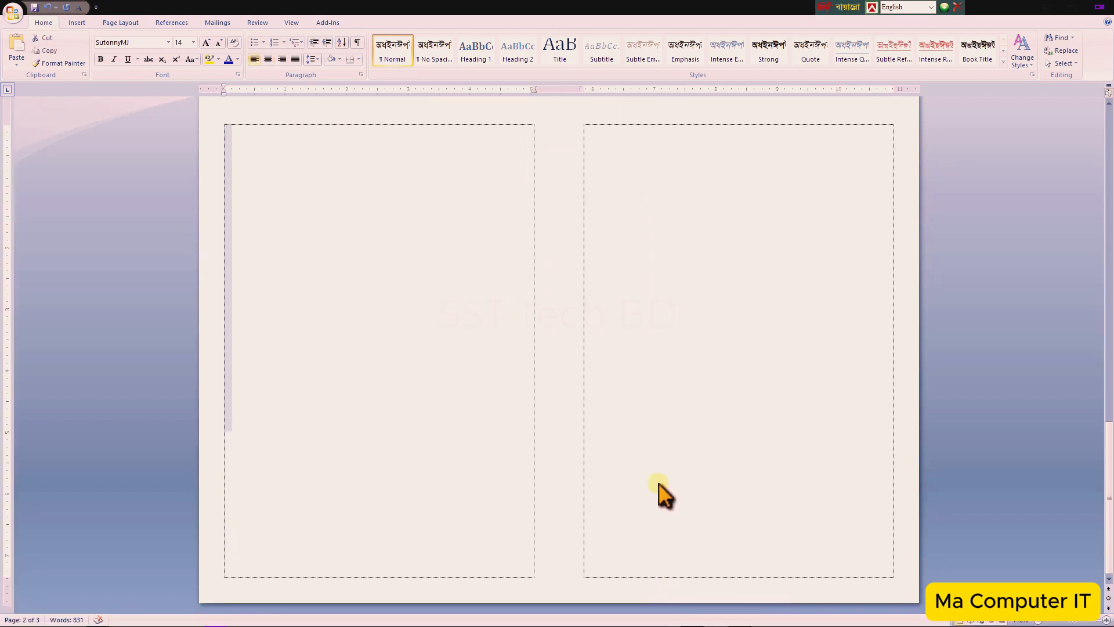
pyautogui.scroll(3, 662, 493)
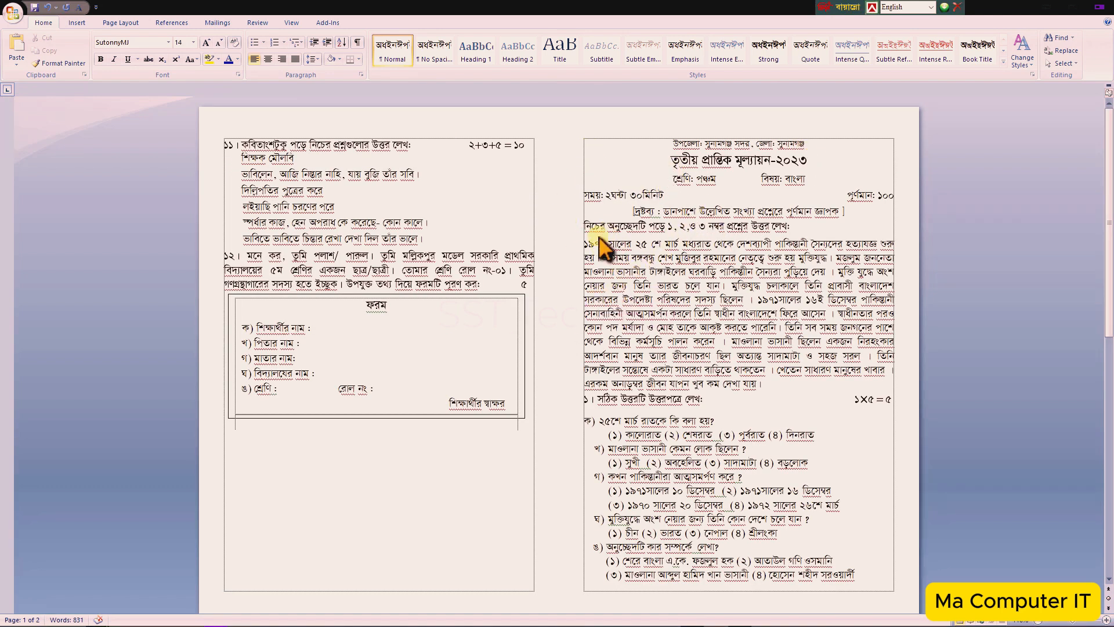
pyautogui.scroll(4, 622, 257)
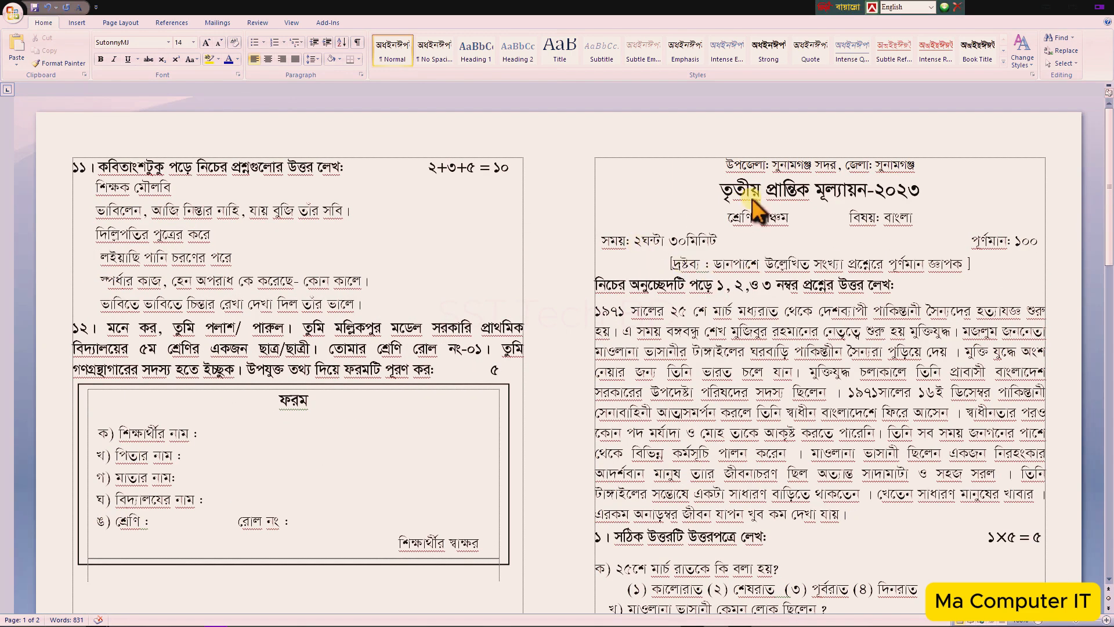
pyautogui.scroll(-7, 713, 353)
pyautogui.scroll(-5, 714, 360)
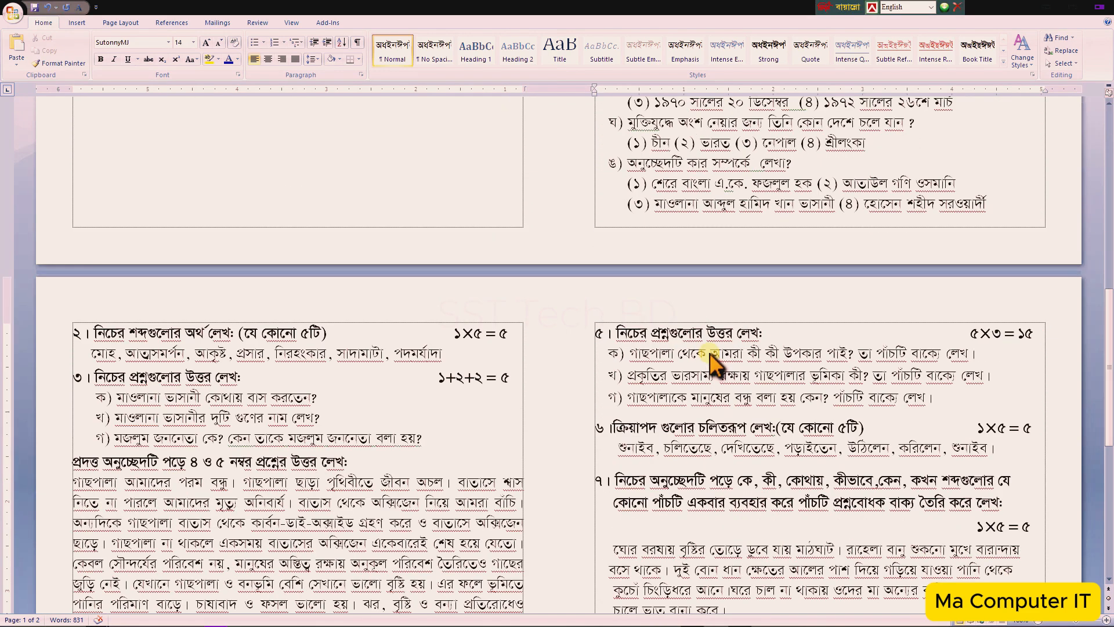
pyautogui.scroll(-3, 714, 355)
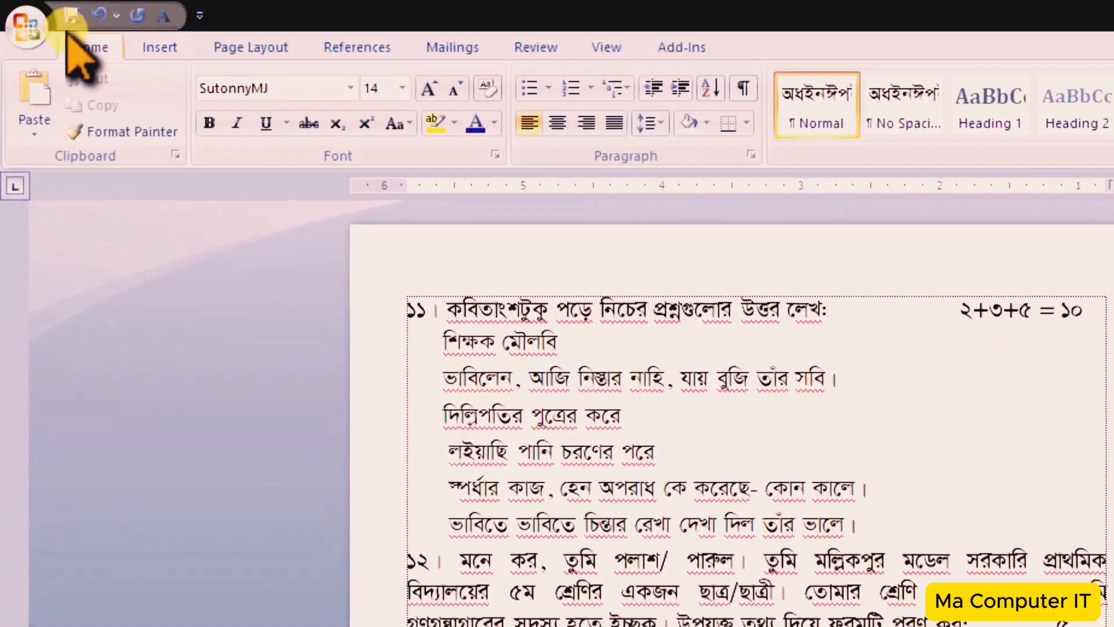
pyautogui.click(24, 28)
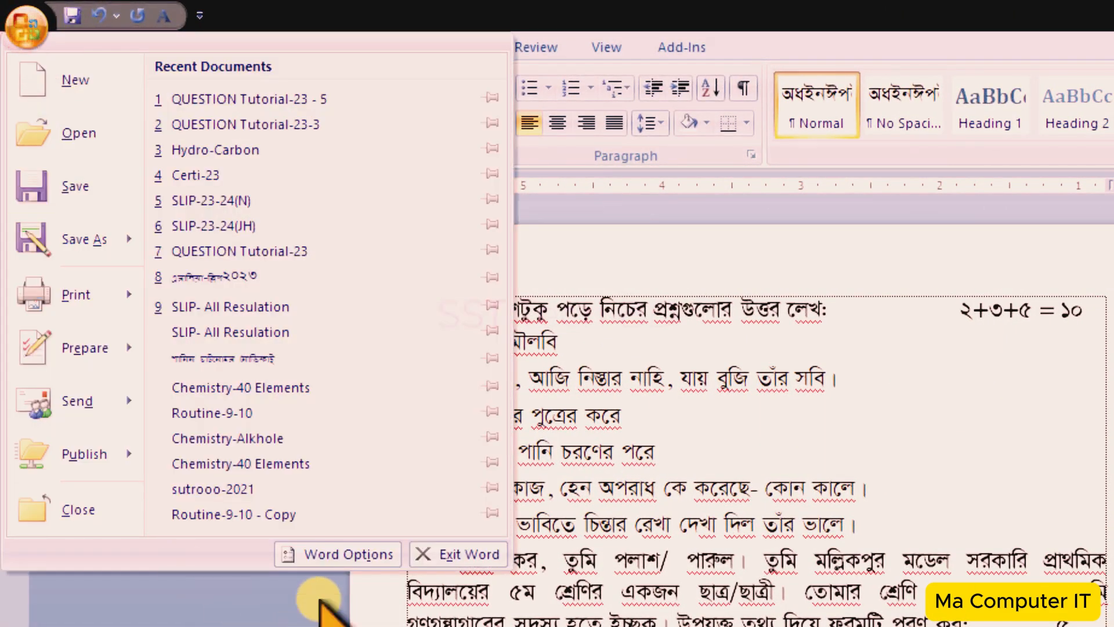
pyautogui.click(348, 554)
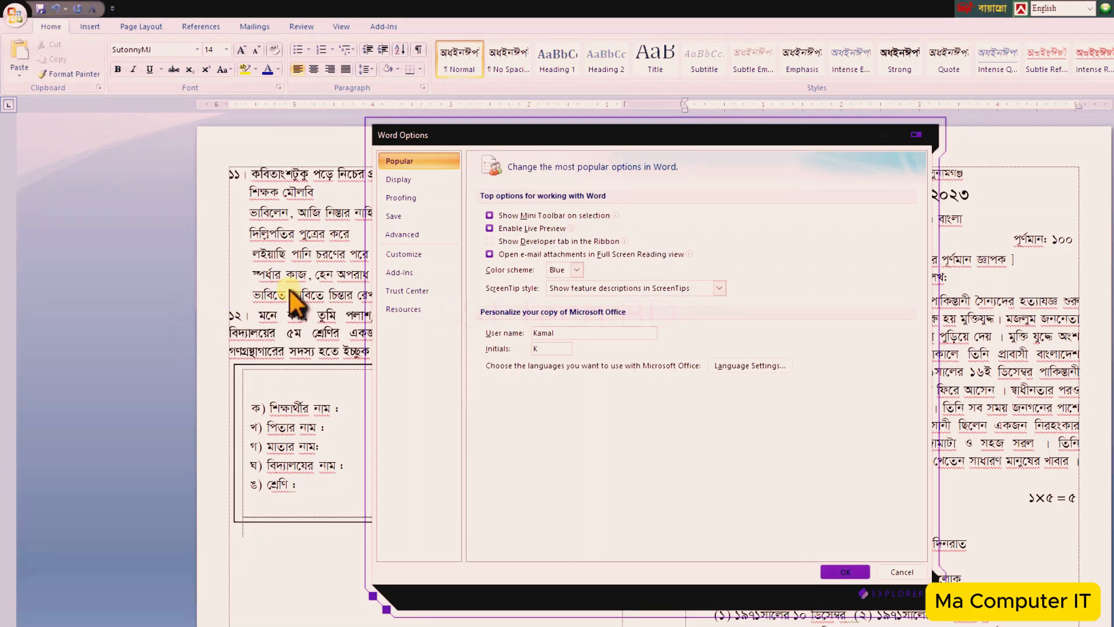
pyautogui.click(391, 198)
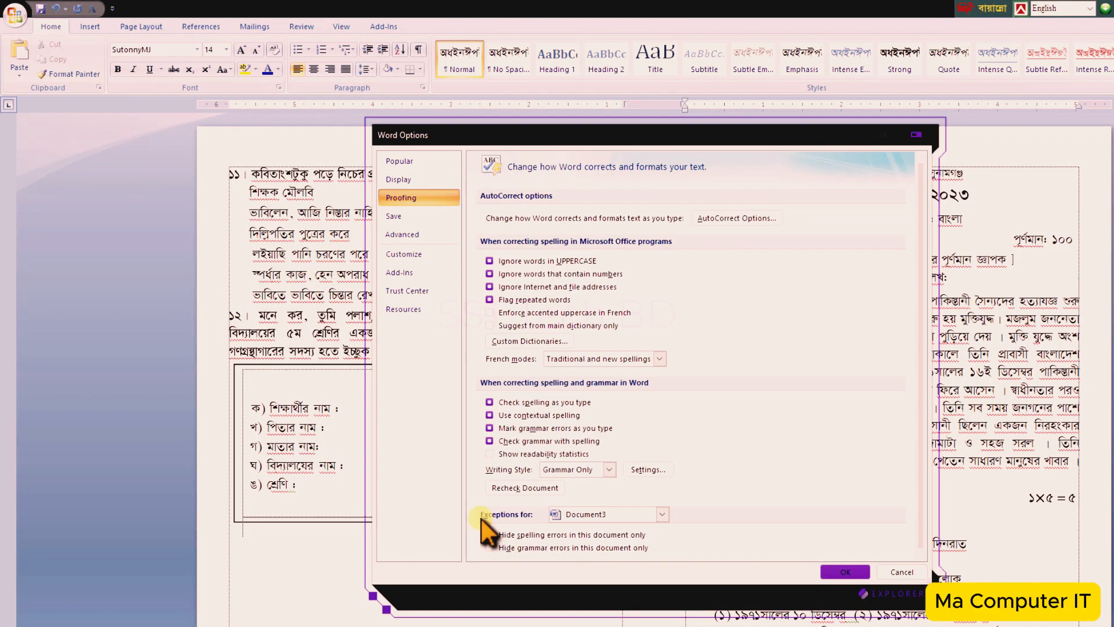
pyautogui.click(489, 534)
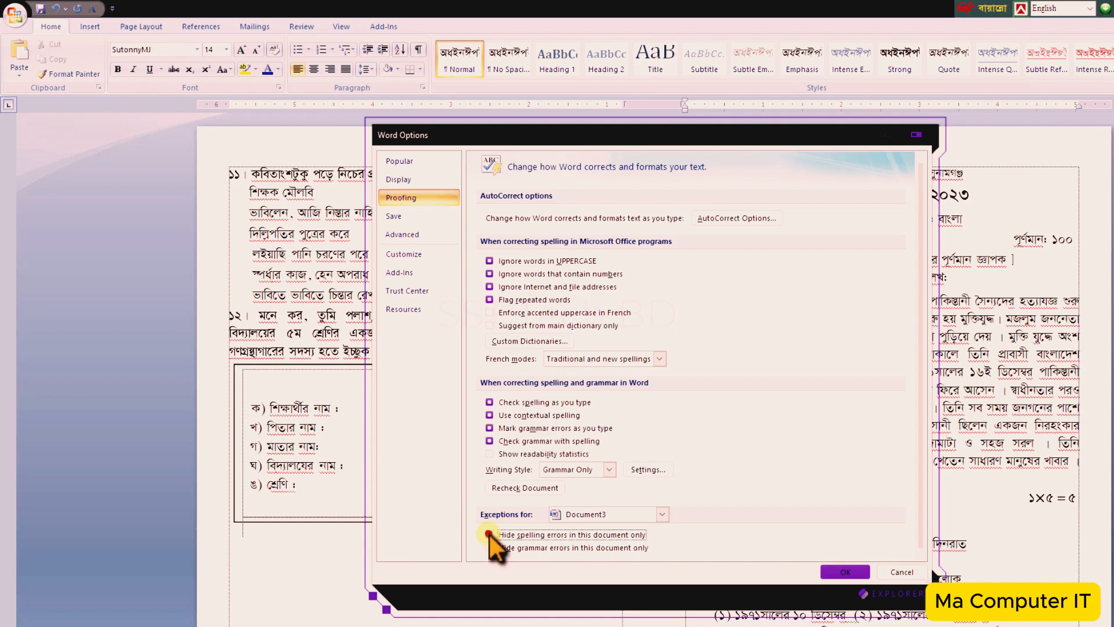
pyautogui.click(489, 548)
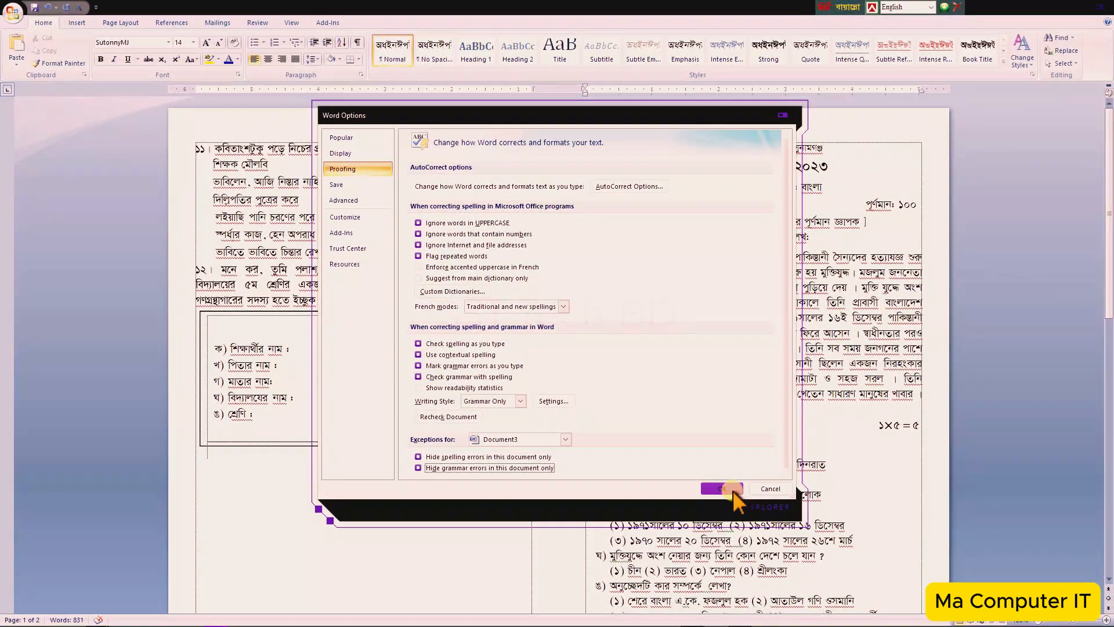
pyautogui.click(842, 570)
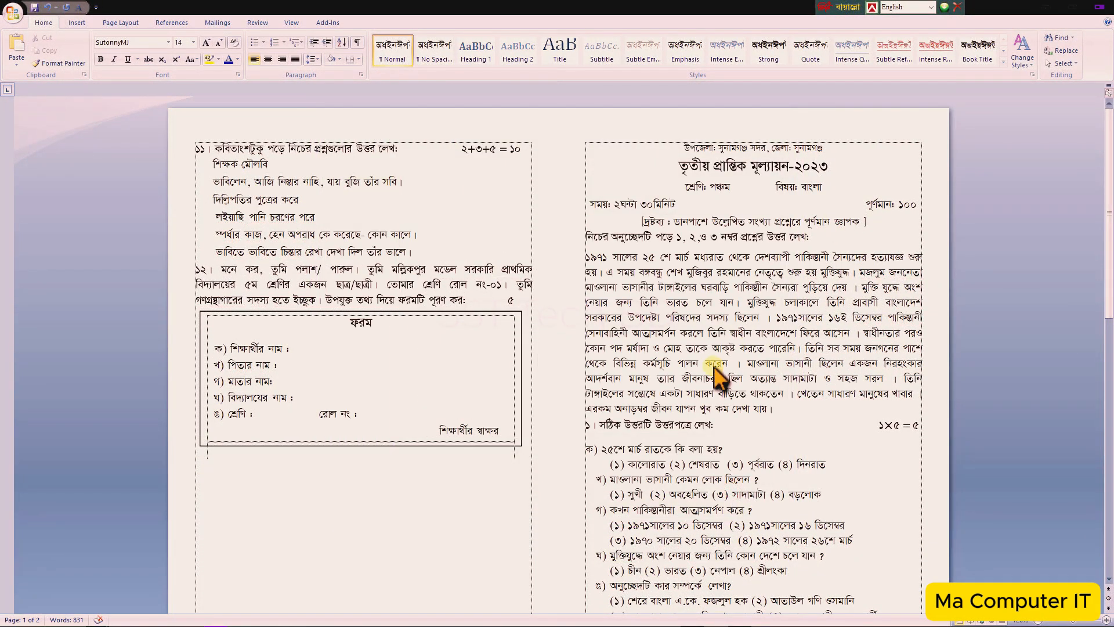